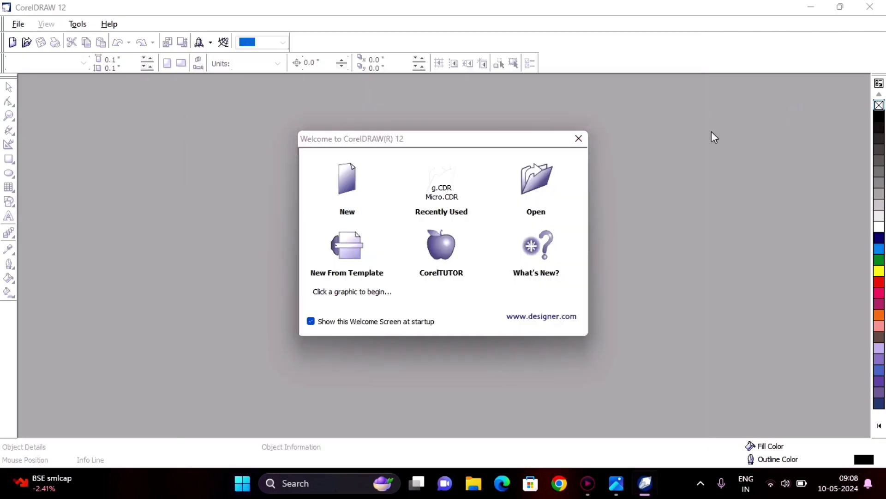
Create a new blank document and turn off the display of the page border.
click(350, 188)
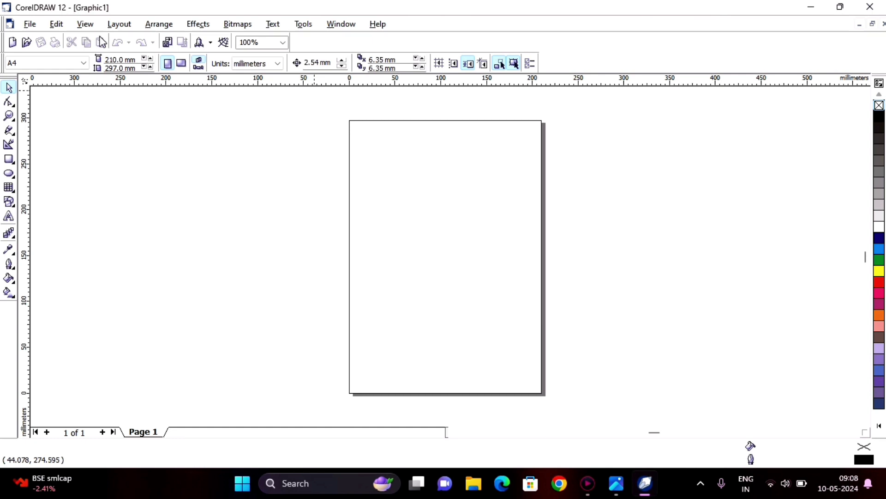
click(86, 26)
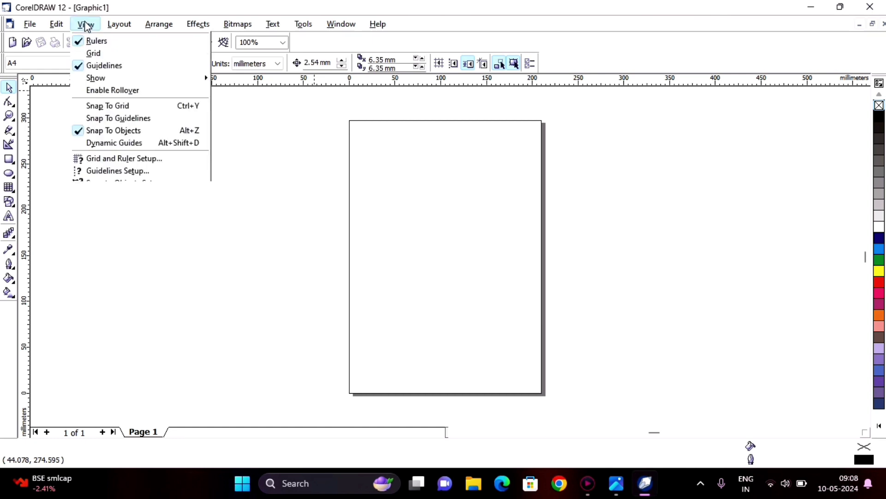
mouse_move(129, 183)
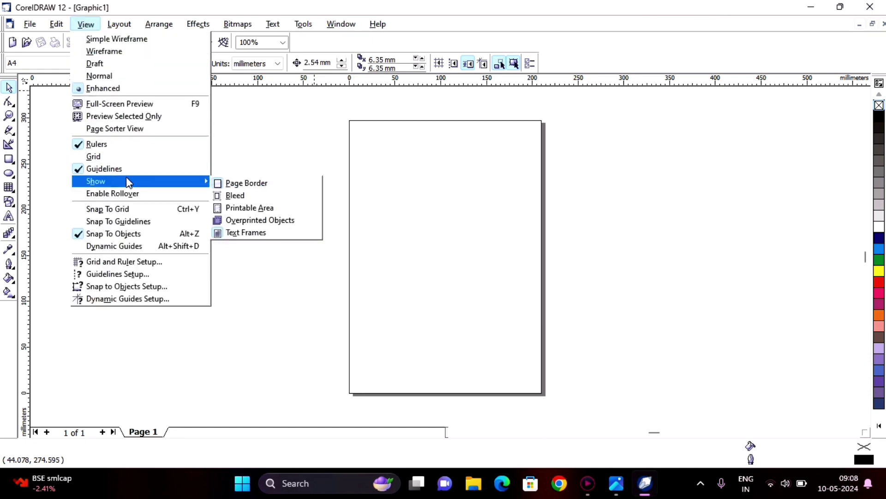
click(245, 184)
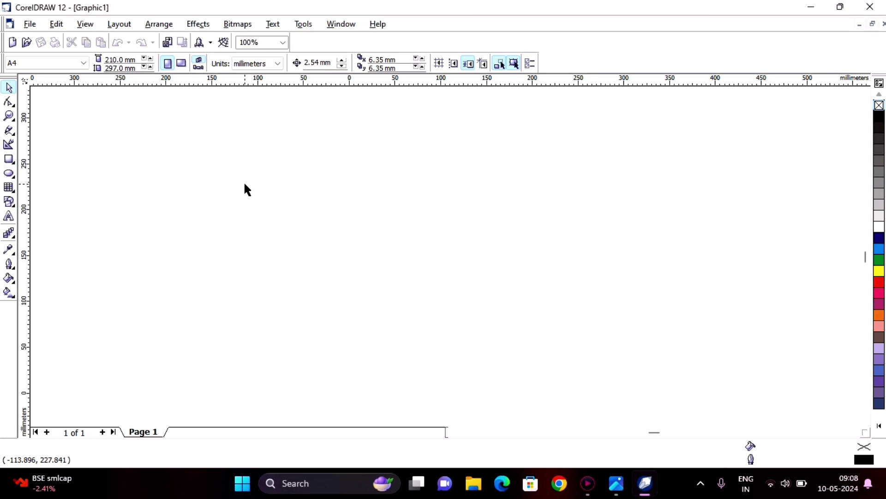
After viewing the Union Bank reference image, add the letter U as artistic text and enlarge it to about 553 points.
key(alt+Tab)
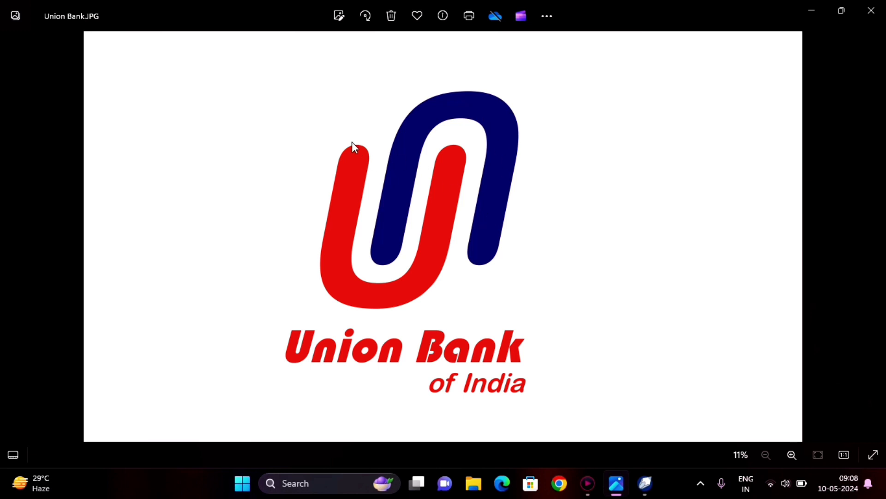
key(alt+Tab)
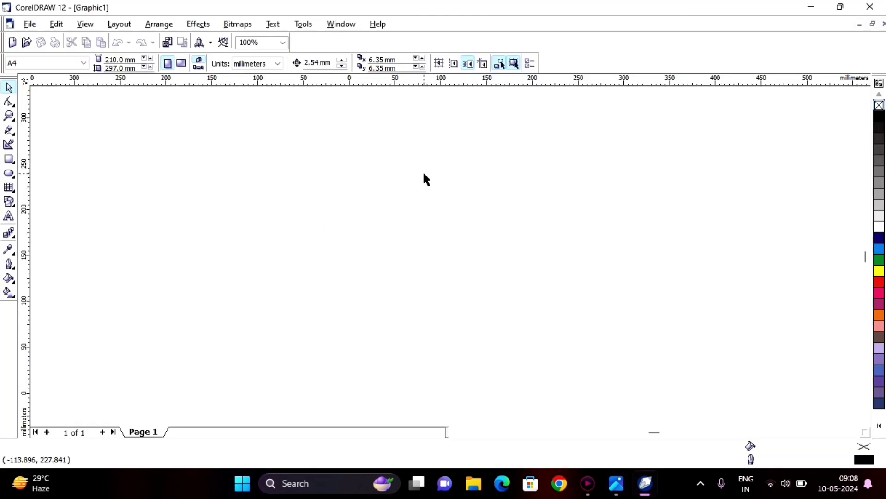
click(9, 217)
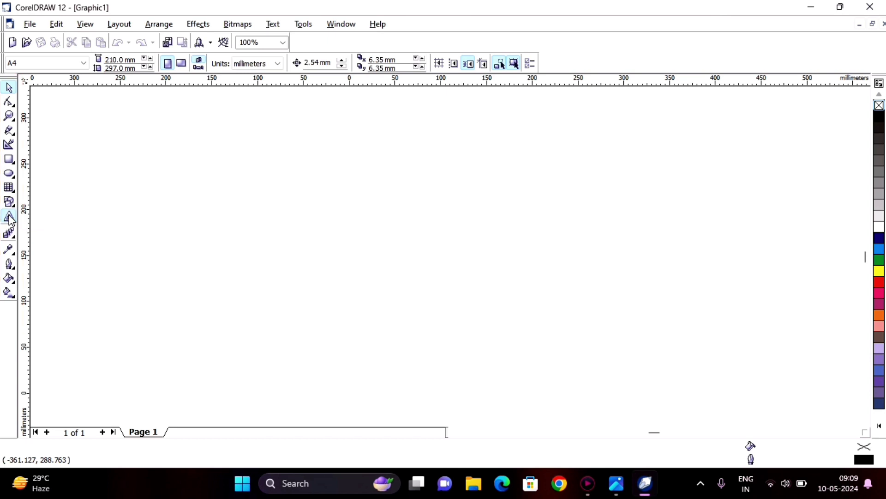
click(333, 222)
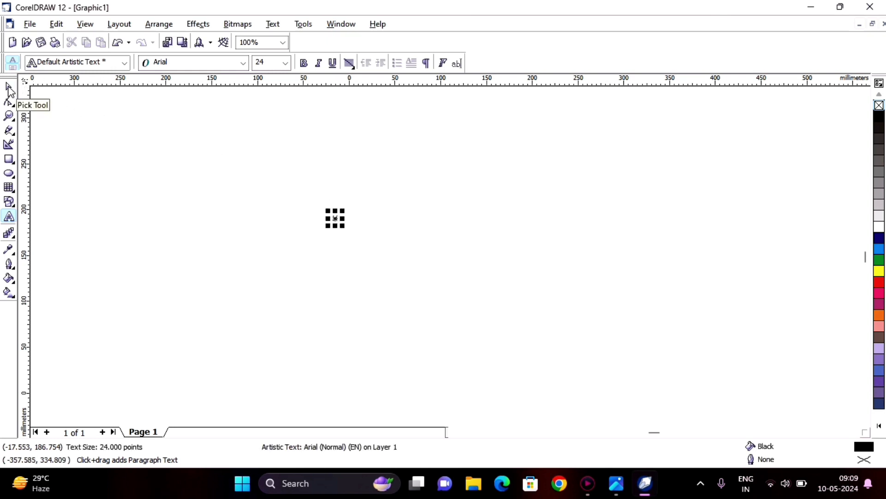
click(10, 88)
drag(343, 226, 605, 351)
drag(442, 307, 443, 299)
Check the reference logo's letter shape in Photos and set the U's font to Arial Rounded MT Bold.
key(alt+Tab)
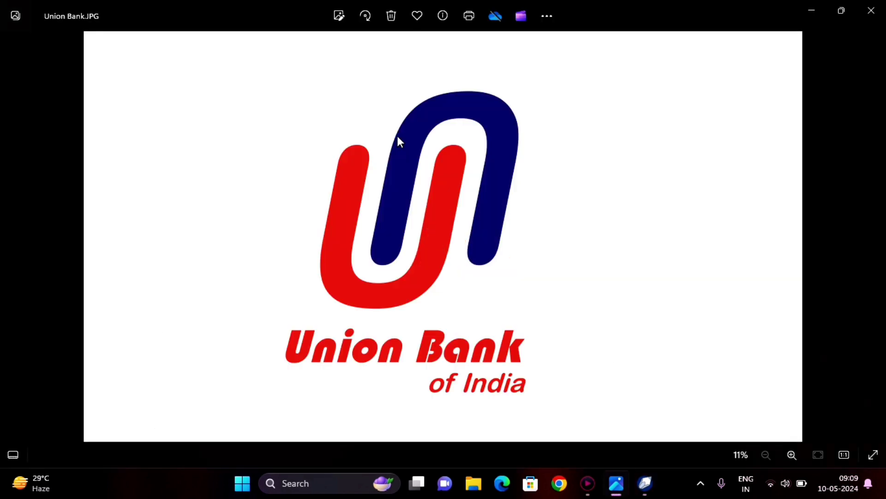
key(alt+Tab)
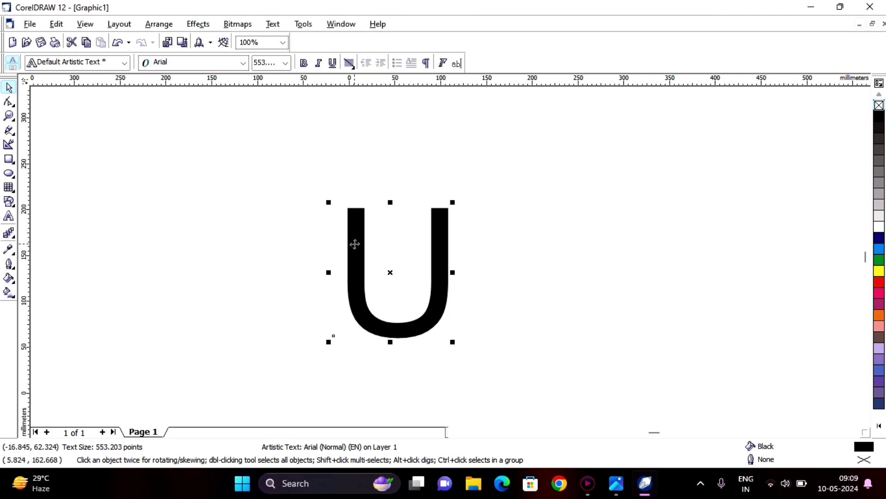
click(243, 63)
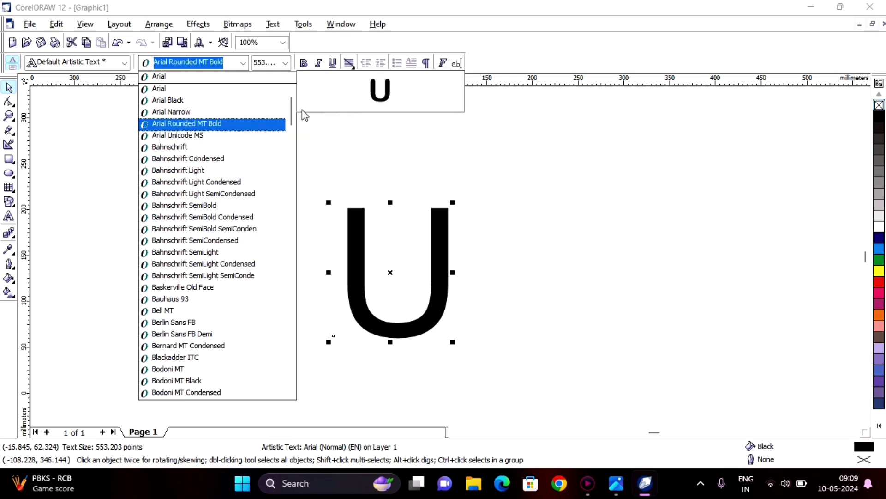
click(251, 128)
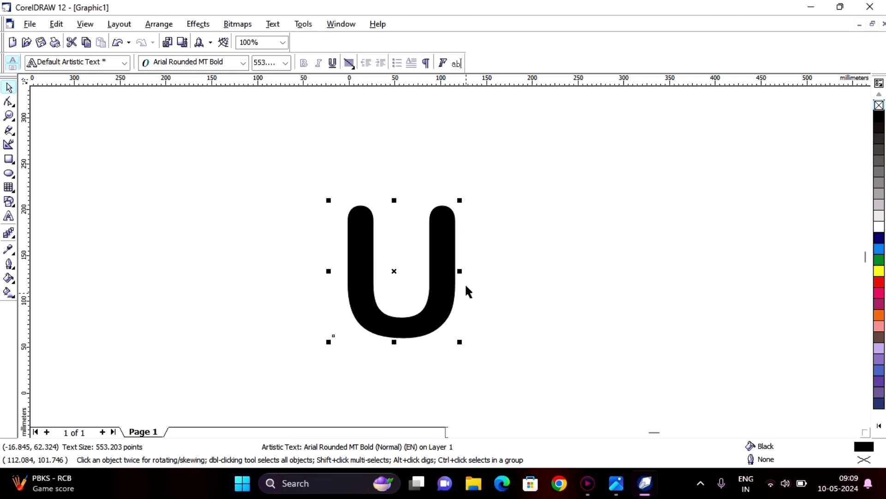
Compare the U with the reference logo and enlarge it to about 588 points, shifting it slightly left.
key(alt+Tab)
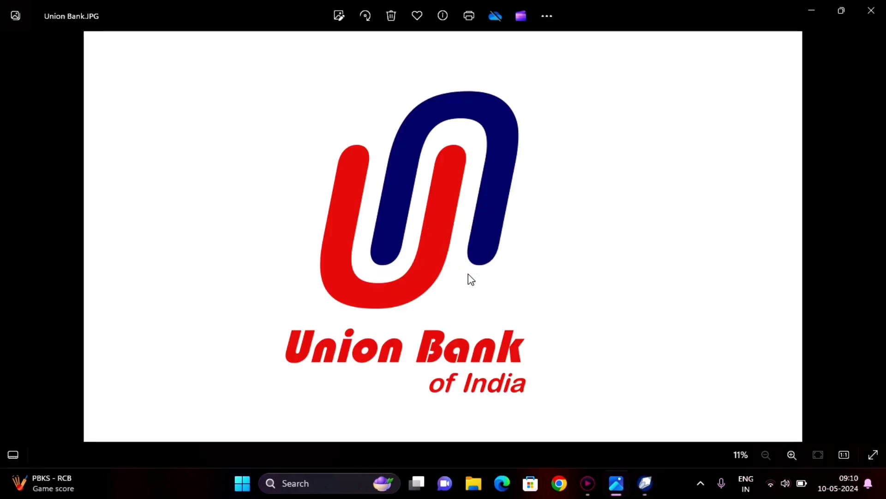
key(alt+Tab)
key(alt+Tab)
key(alt+Tab)
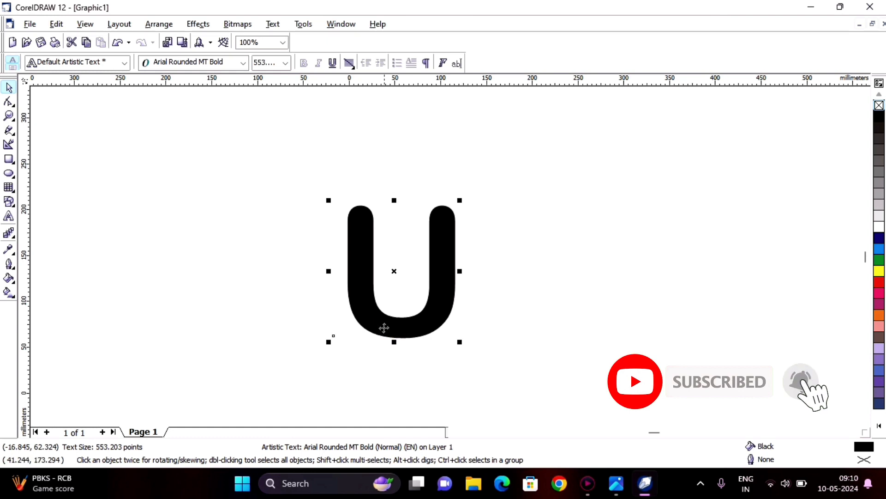
drag(392, 344, 393, 350)
drag(428, 321, 422, 314)
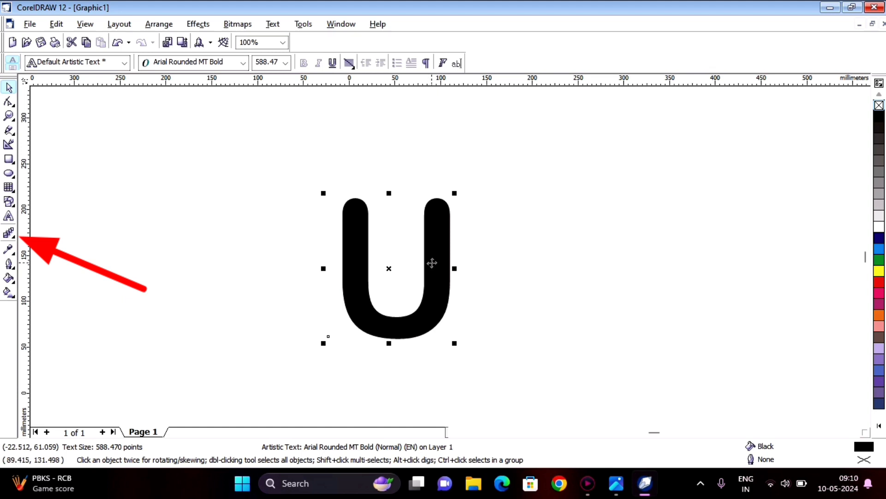
Skew the letter U horizontally so that its arms lean to the right.
click(431, 213)
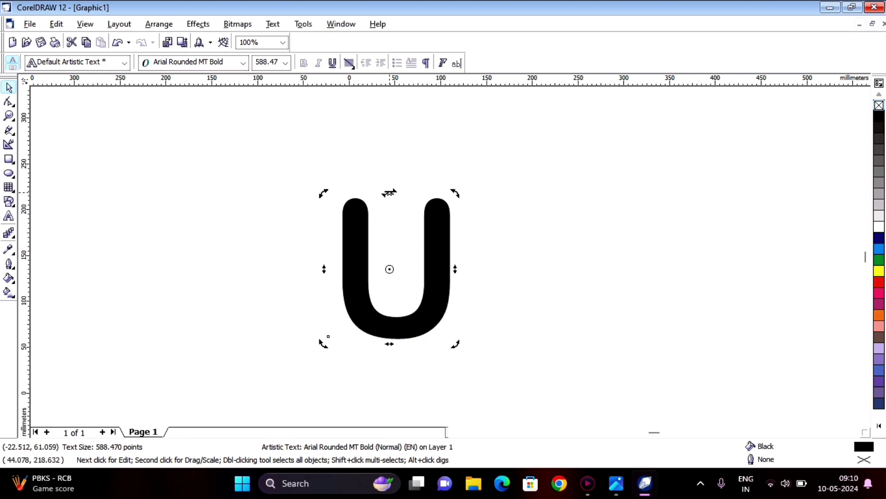
drag(389, 193, 403, 193)
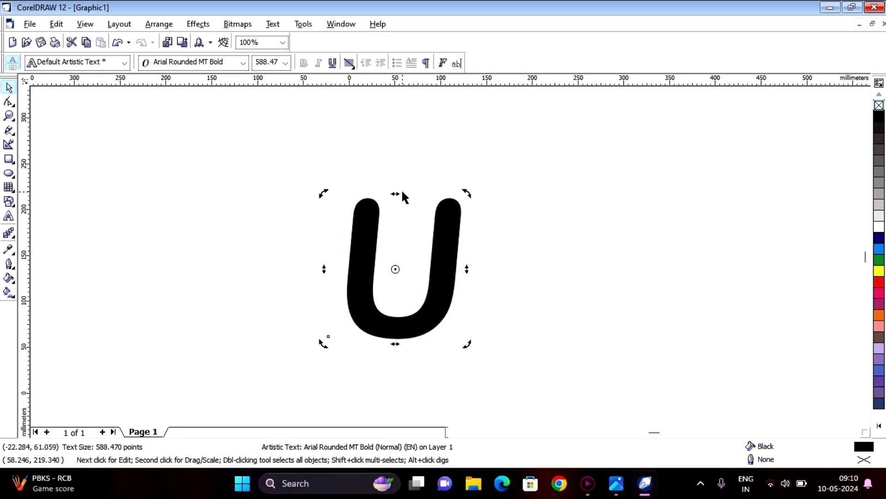
drag(395, 194, 400, 194)
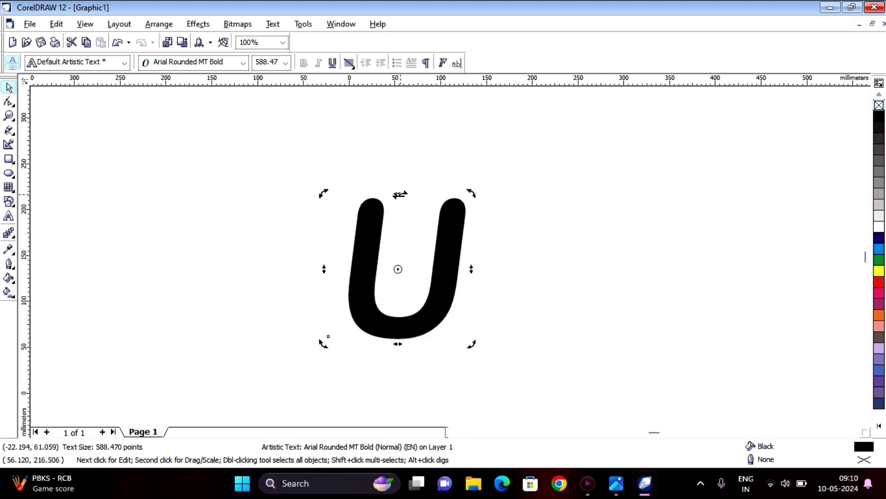
click(10, 87)
Compare the slant with the reference logo in Photos and skew the U slightly further to the right.
key(alt+Tab)
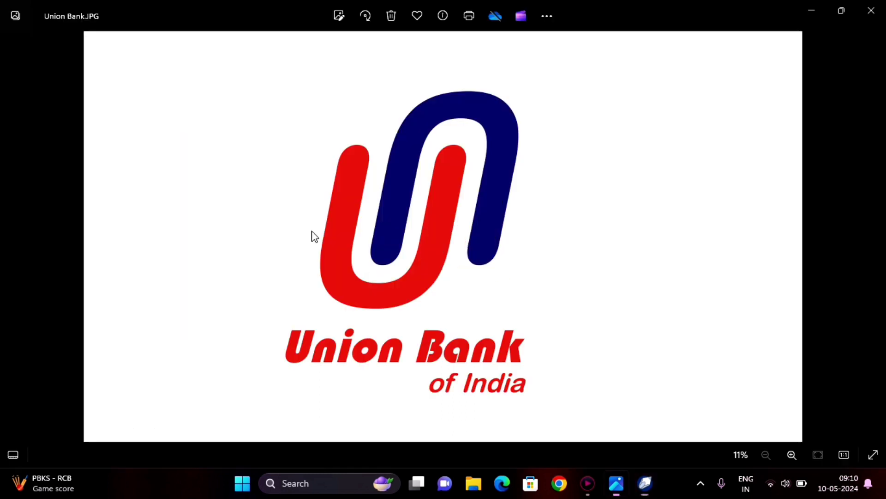
key(alt+Tab)
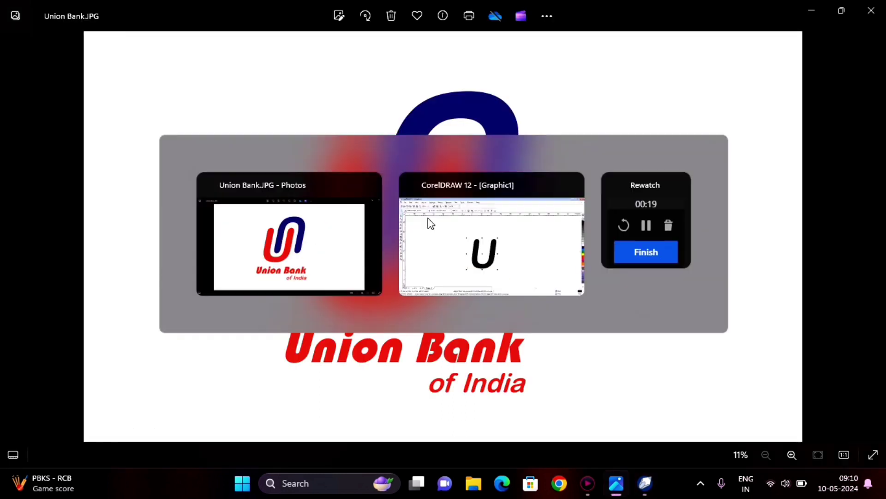
key(alt+Tab)
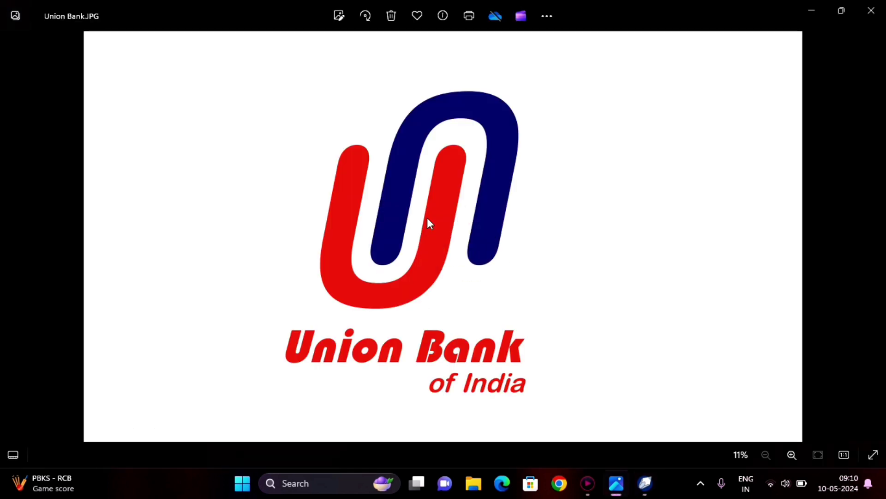
key(alt+Tab)
click(449, 217)
drag(398, 193, 400, 193)
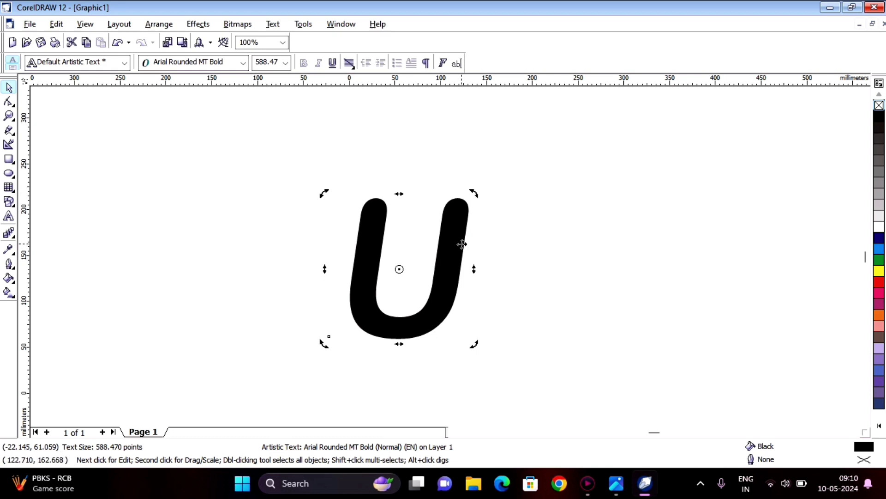
click(139, 132)
click(368, 249)
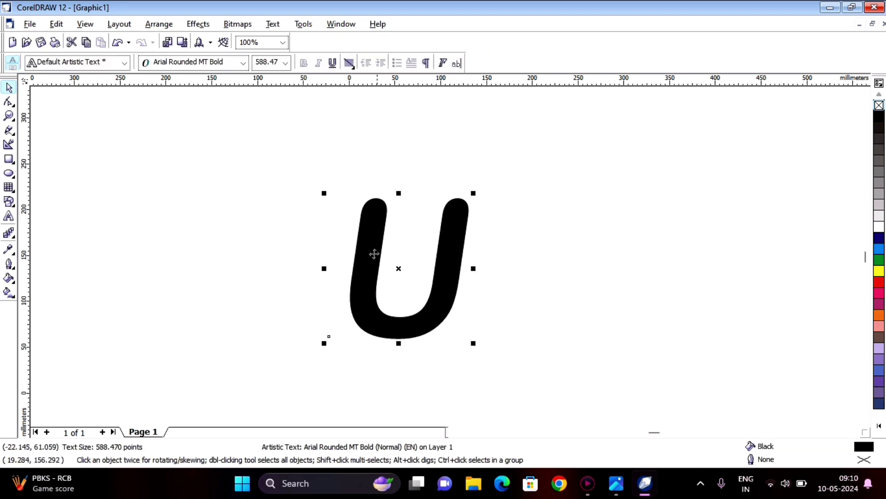
Check the reference logo, duplicate the slanted U and place the copy to the right of the original, slightly lower.
key(alt+Tab)
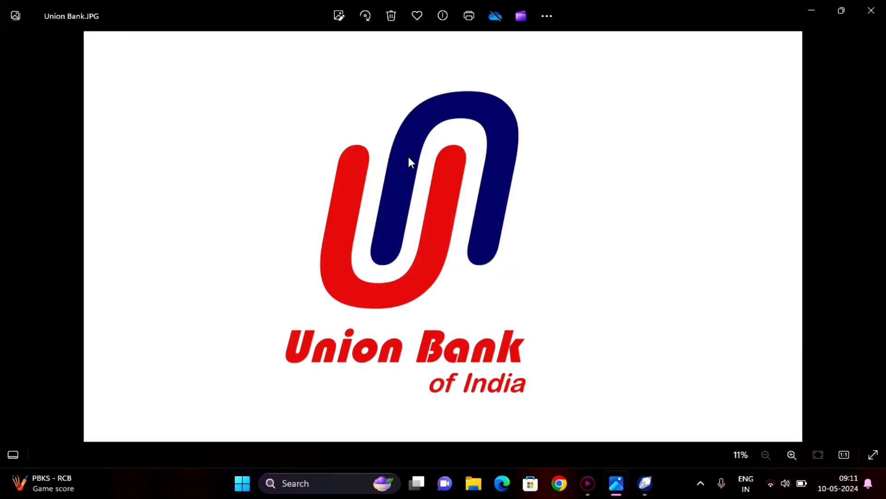
key(alt+Tab)
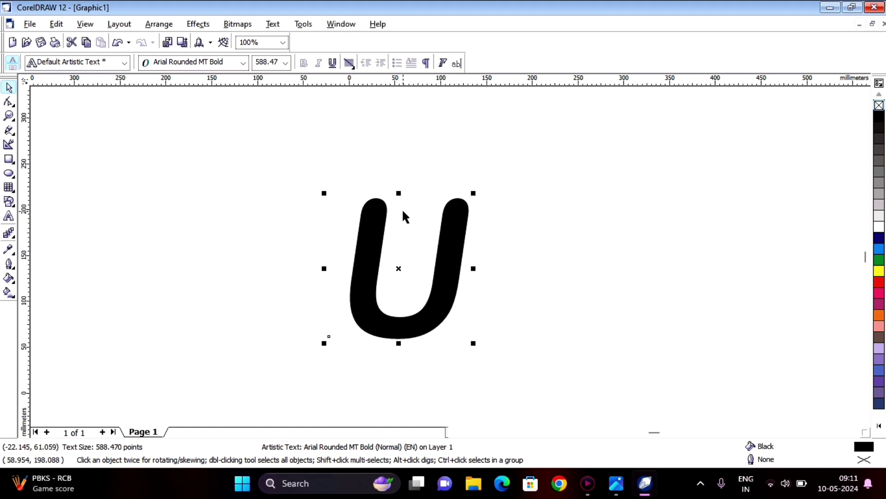
right_click(403, 215)
click(363, 225)
drag(380, 232, 494, 208)
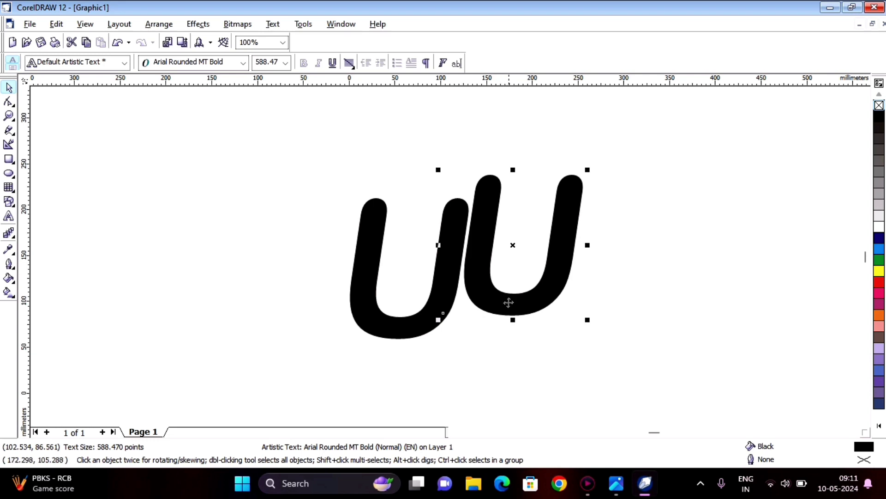
drag(483, 232, 478, 272)
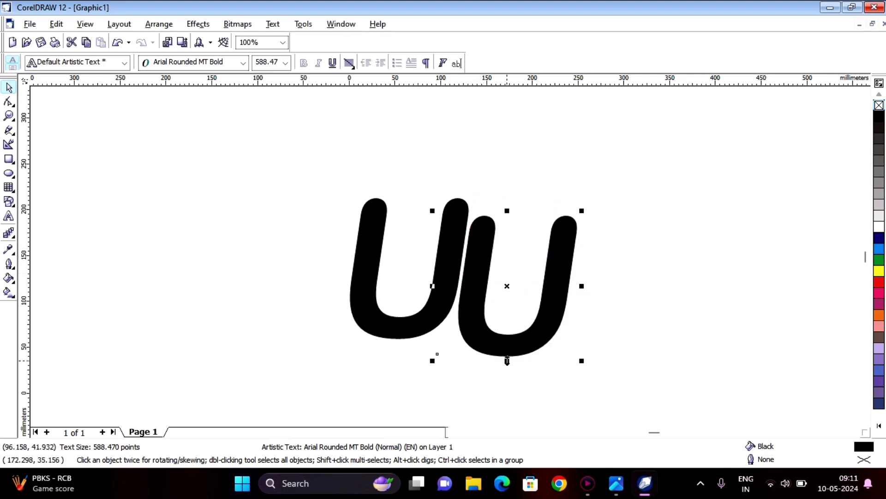
Flip the copied U vertically, raise it beside the original and stretch it to about 586 points.
drag(507, 360, 516, 157)
drag(519, 109, 527, 162)
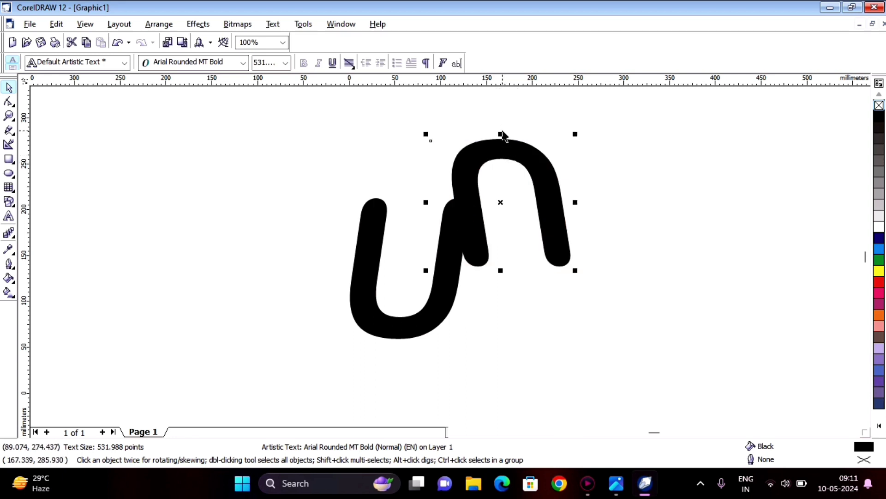
drag(501, 134, 502, 122)
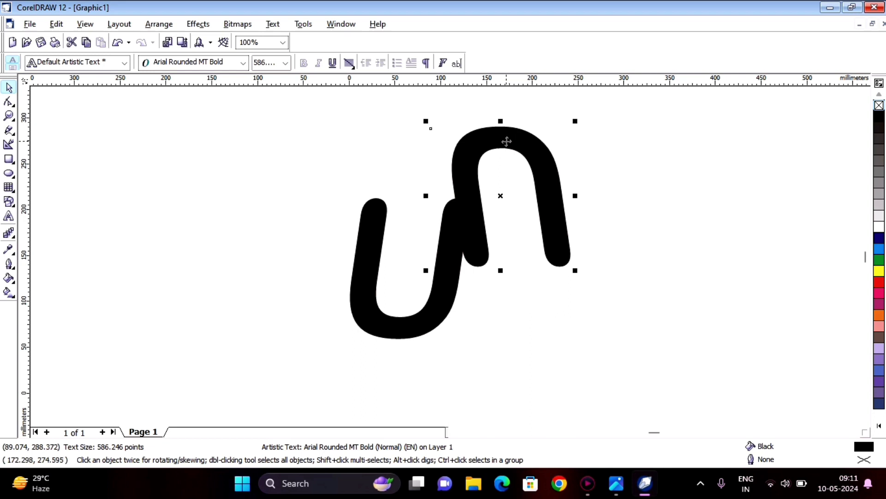
Check the reference logo and skew the inverted U so that its arms lean right like the original's.
key(alt+Tab)
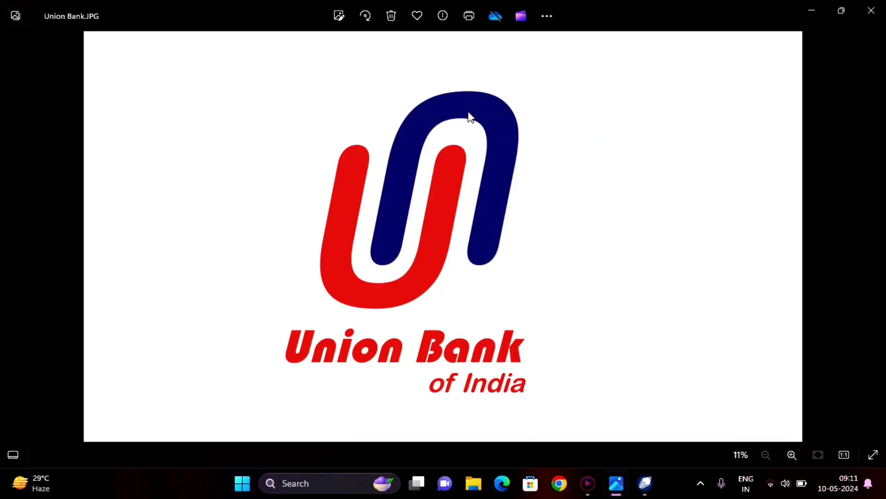
key(alt+Tab)
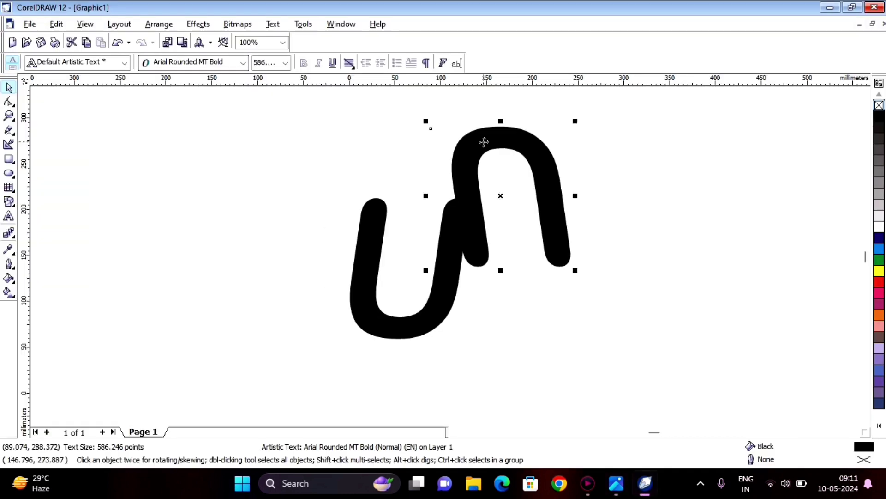
click(490, 145)
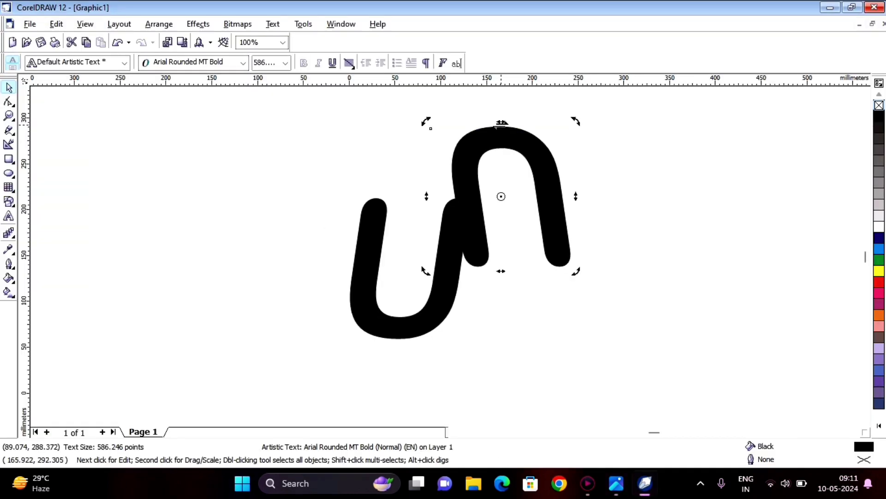
drag(501, 124, 446, 144)
Nudge the inverted U left and down so that its left arm sits evenly between the original U's arms.
click(459, 152)
key(Left)
key(Down)
key(Down)
key(Left)
key(Down)
key(Down)
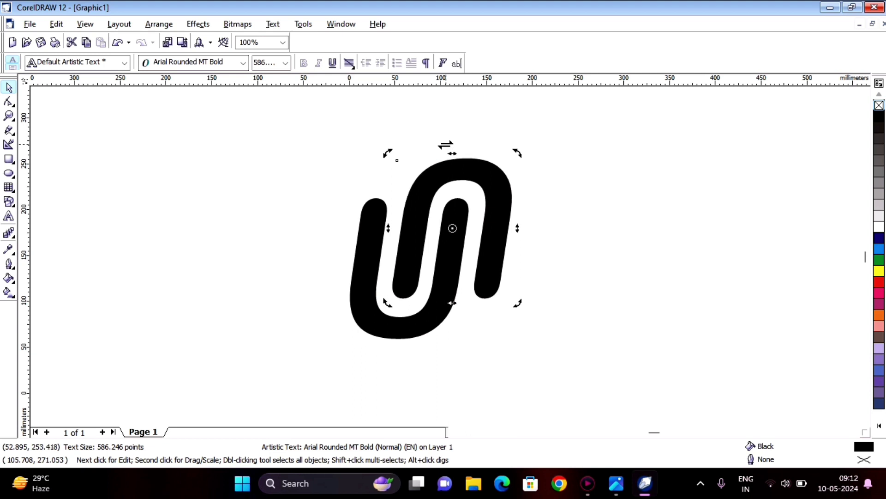
Stretch the inverted U vertically to about 606 points, deselect it and switch to the reference image for comparison.
click(461, 172)
drag(455, 157, 454, 148)
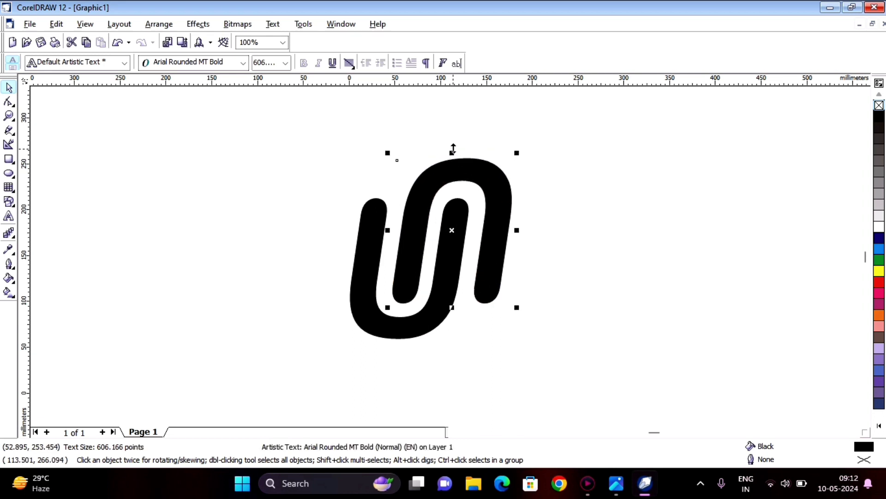
click(681, 202)
key(alt+Tab)
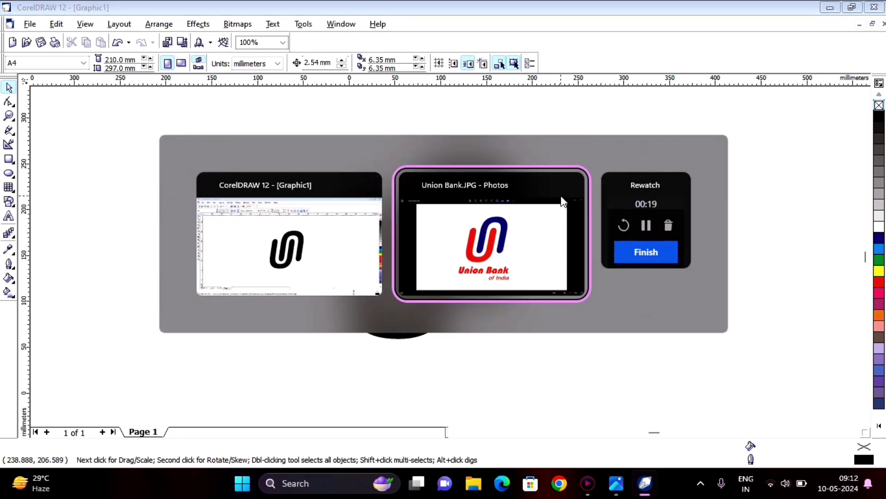
Compare with the reference logo and give the inverted U a blue fill and a blue outline.
key(alt+Tab)
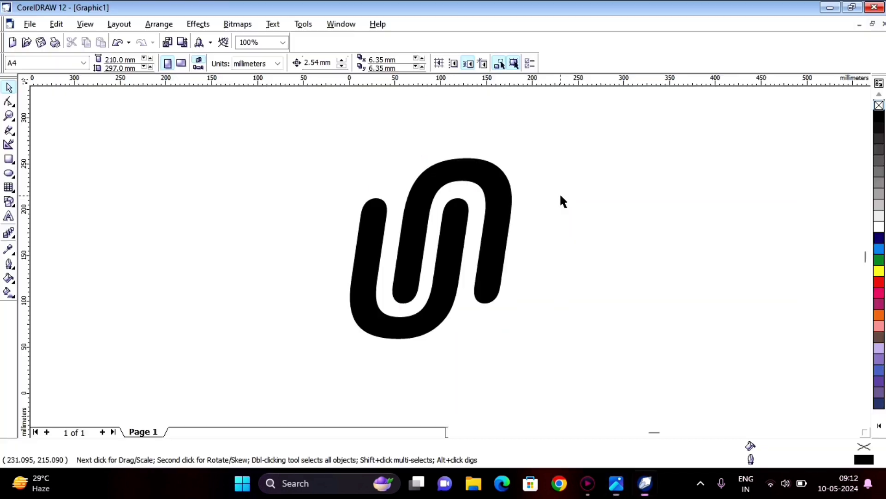
key(alt+Tab)
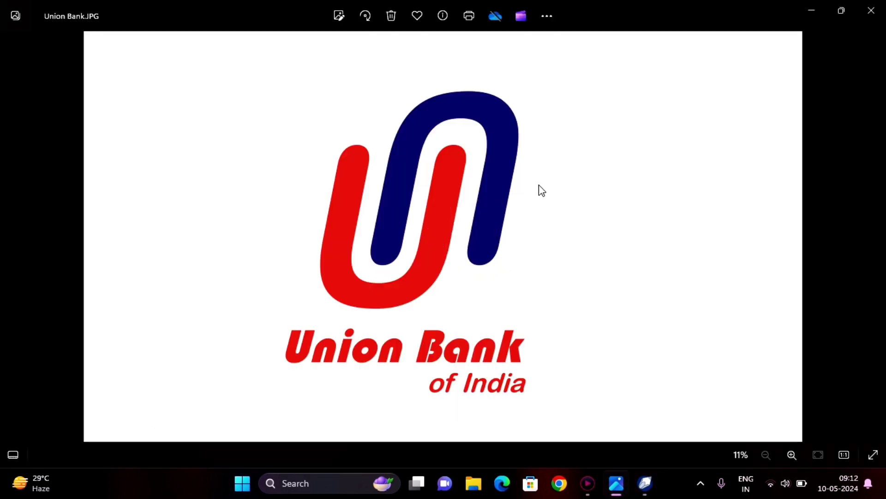
key(alt+Tab)
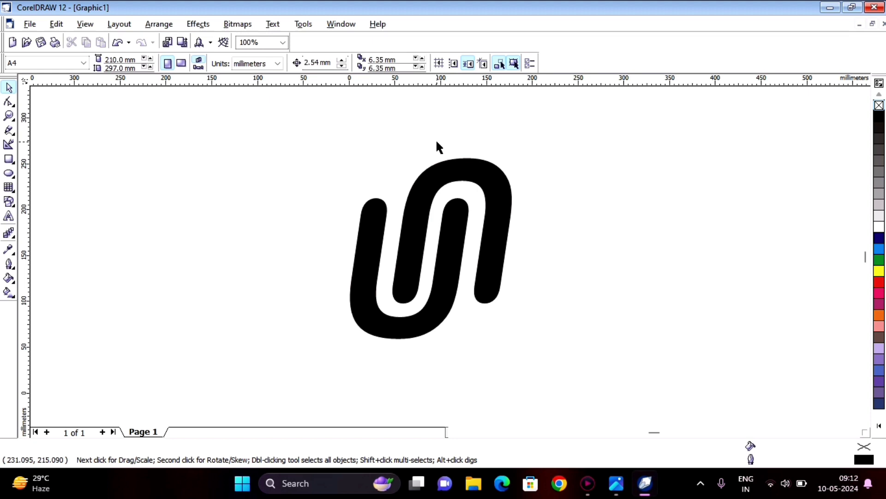
click(471, 177)
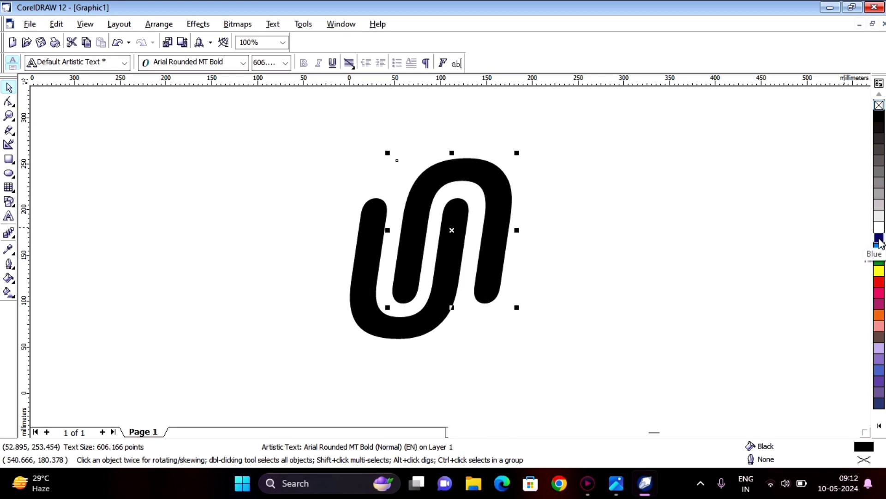
click(878, 239)
right_click(879, 238)
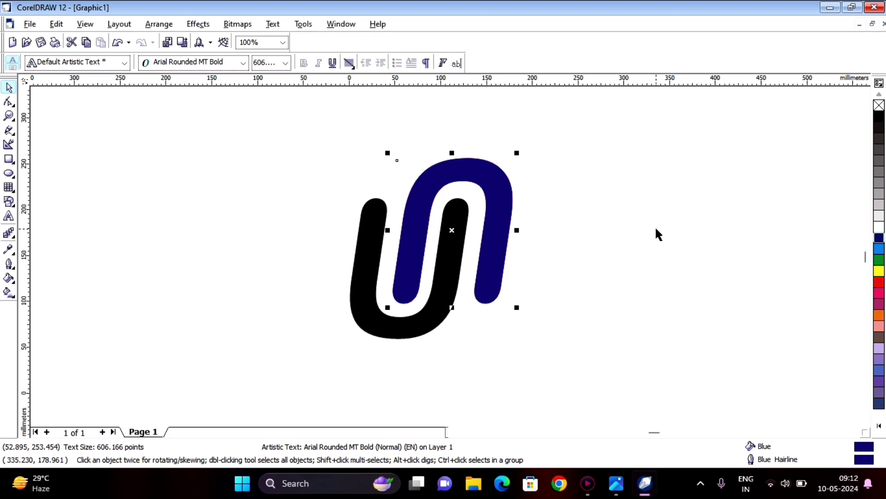
Give the upright U a red fill and a red outline, and deselect it.
click(362, 270)
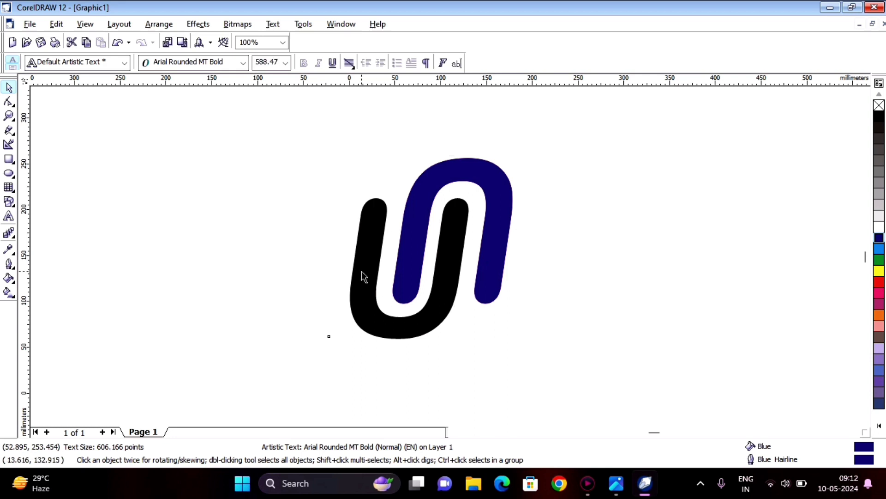
click(879, 282)
right_click(880, 283)
click(654, 228)
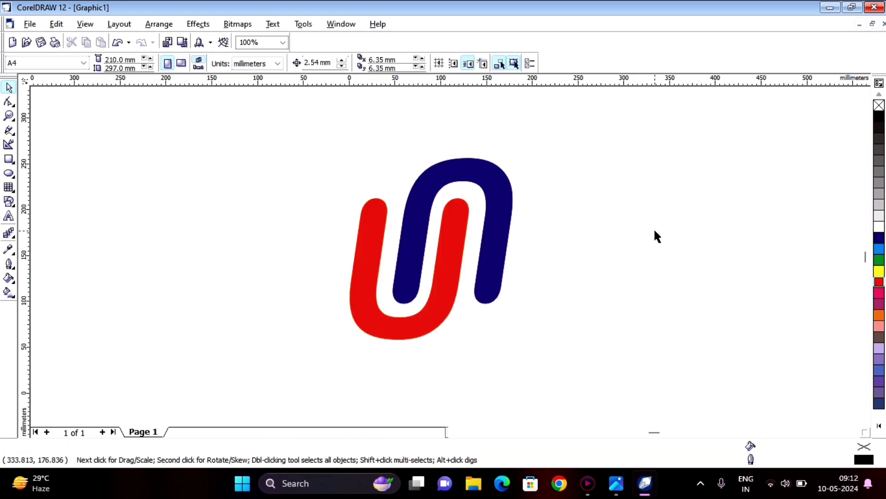
Check the reference logo's lettering and add the artistic text "Inion Bank" in 24-point Arial below the red U.
key(alt+Tab)
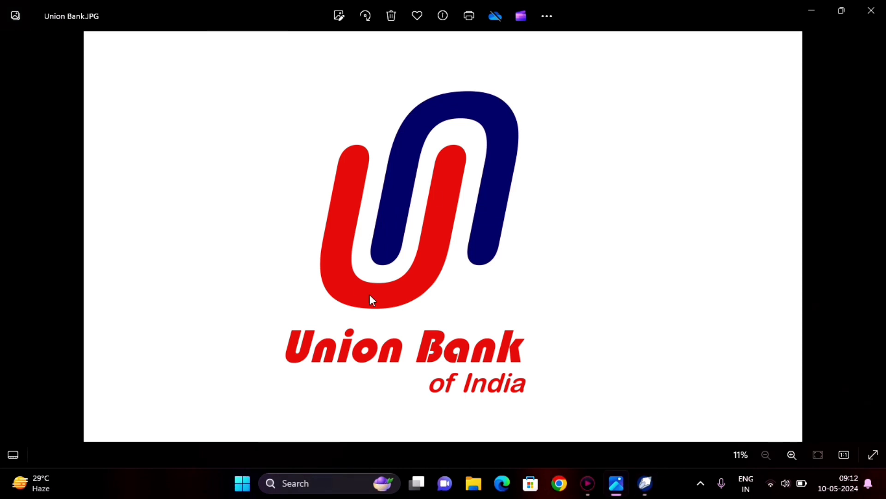
key(alt+Tab)
key(alt+Tab)
key(alt+Tab)
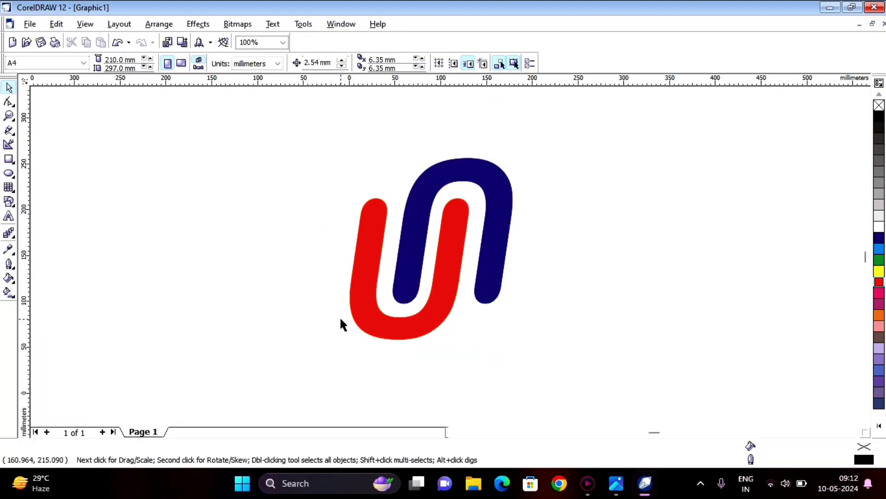
click(9, 216)
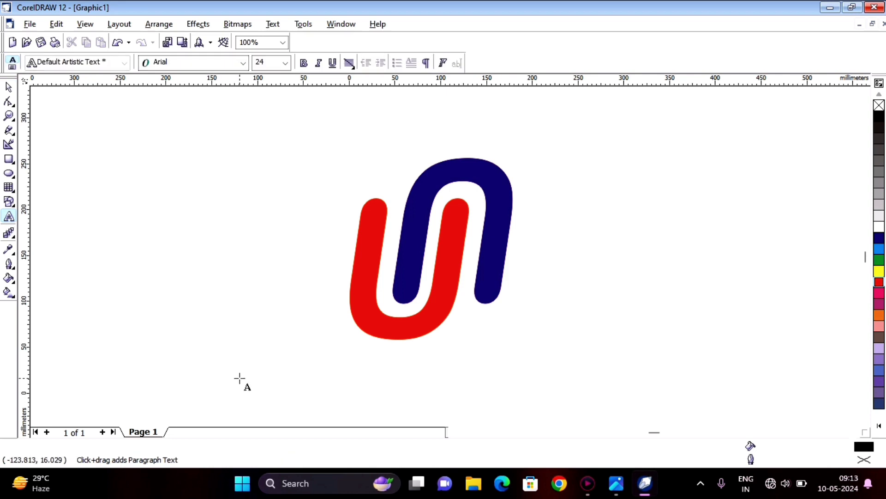
click(342, 359)
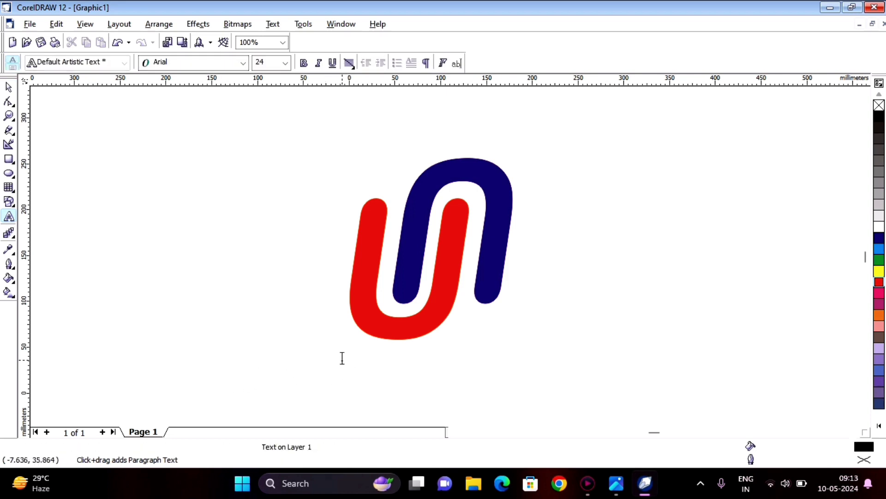
click(342, 359)
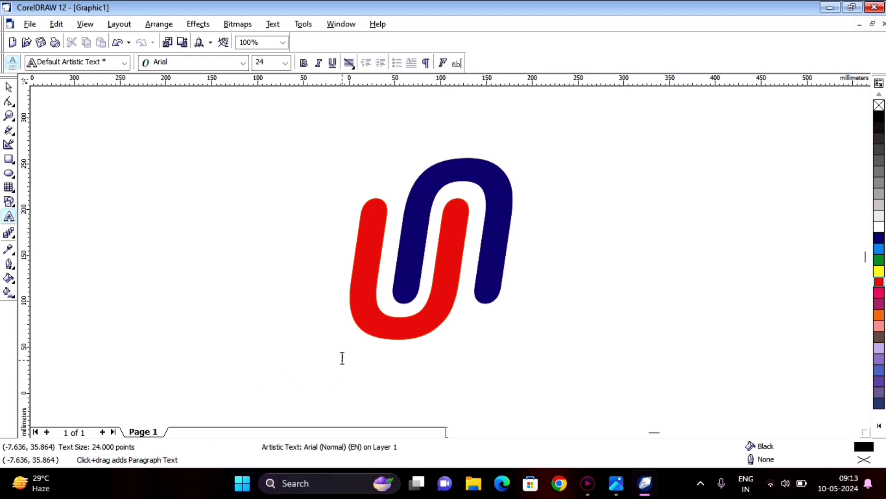
text(Union)
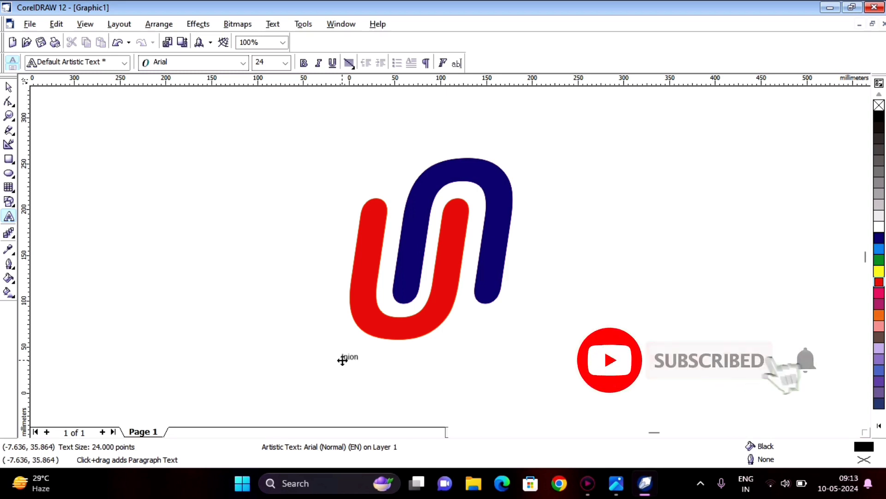
text( Bank)
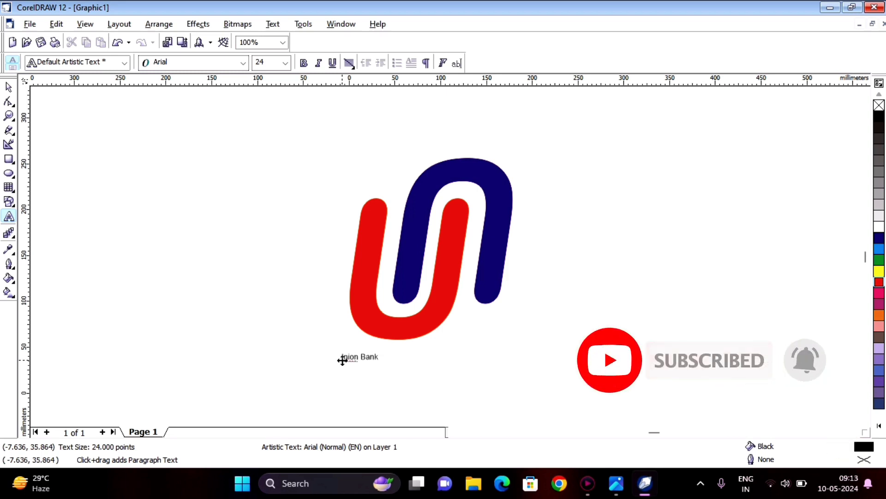
Enlarge the bank name text to about 127 points and shift it slightly left beneath the symbol, as in the reference.
click(9, 87)
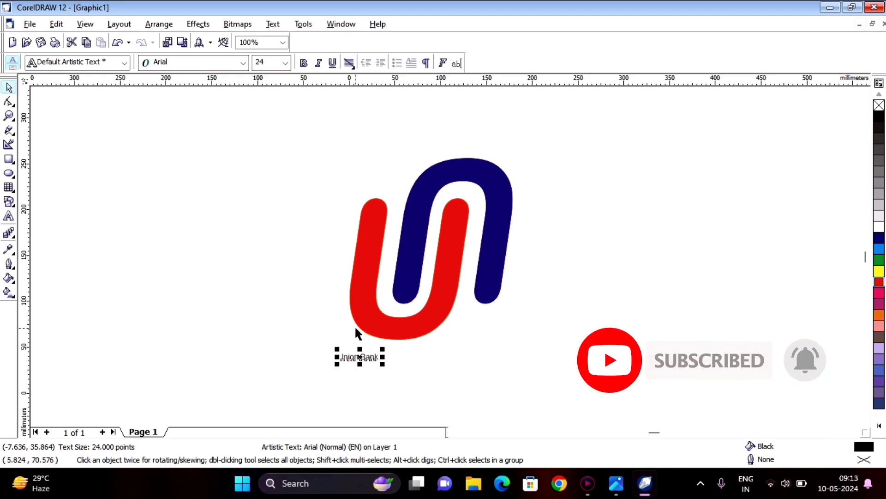
drag(383, 365, 491, 376)
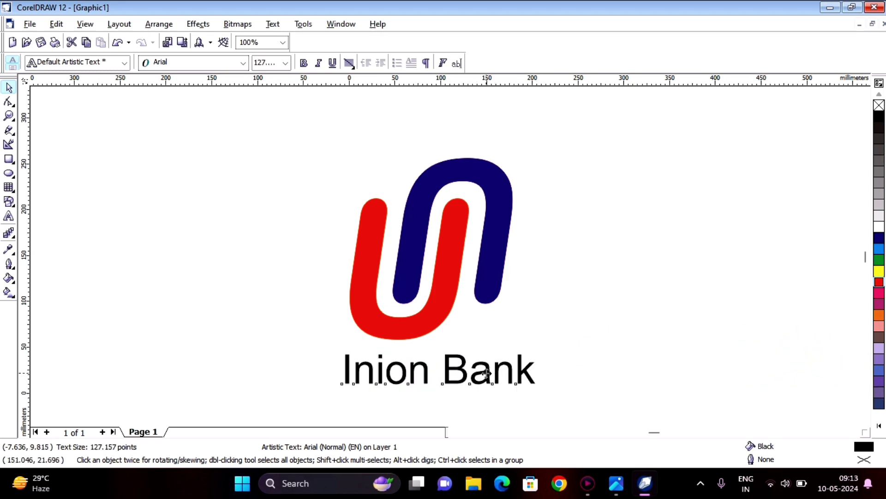
key(alt+Tab)
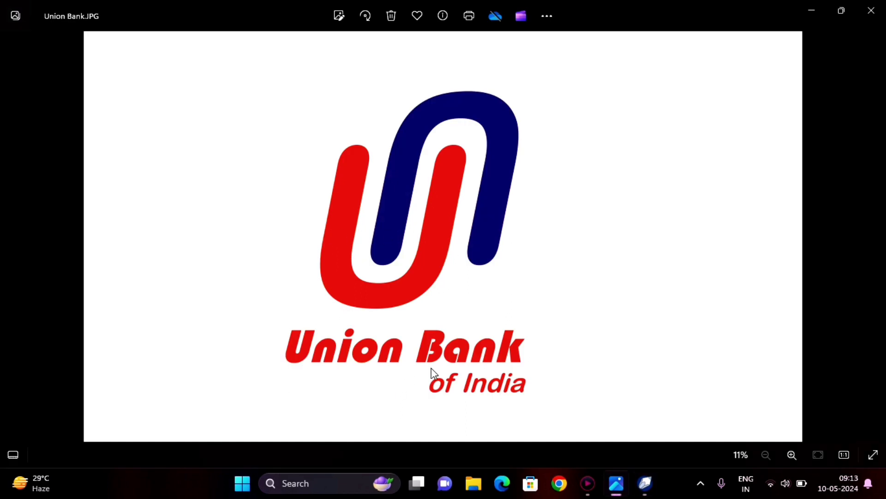
key(alt+Tab)
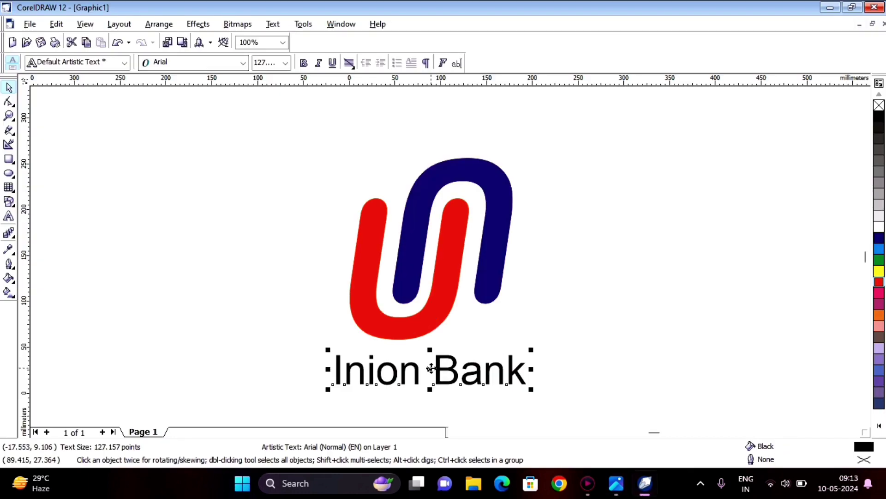
Match the reference typeface by setting the bank name in Bauhaus 93, enlarge it to about 143 points and recentre it.
key(alt+Tab)
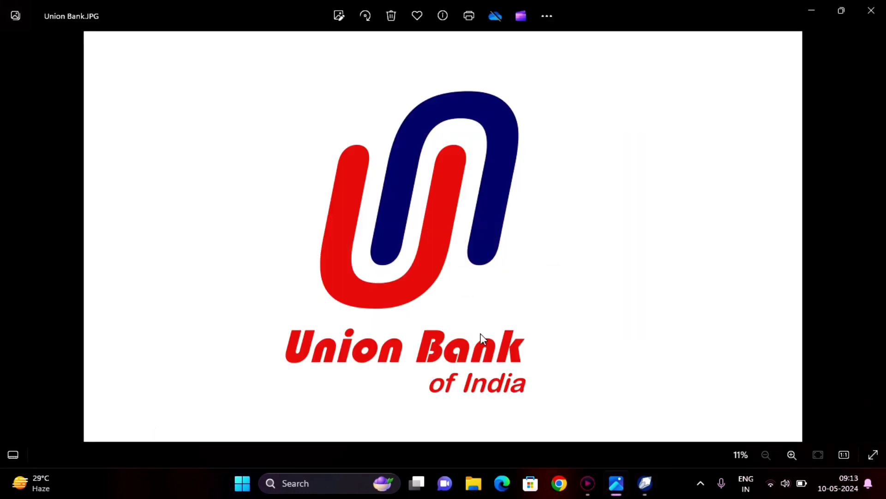
key(alt+Tab)
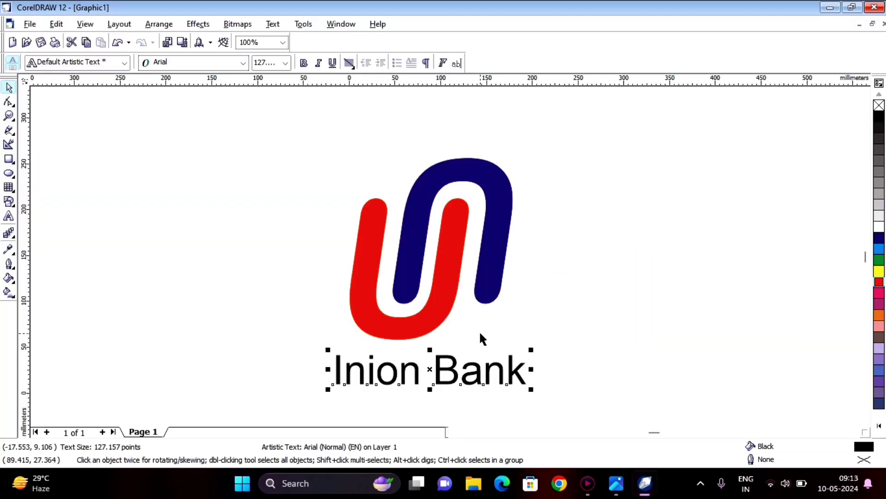
click(243, 63)
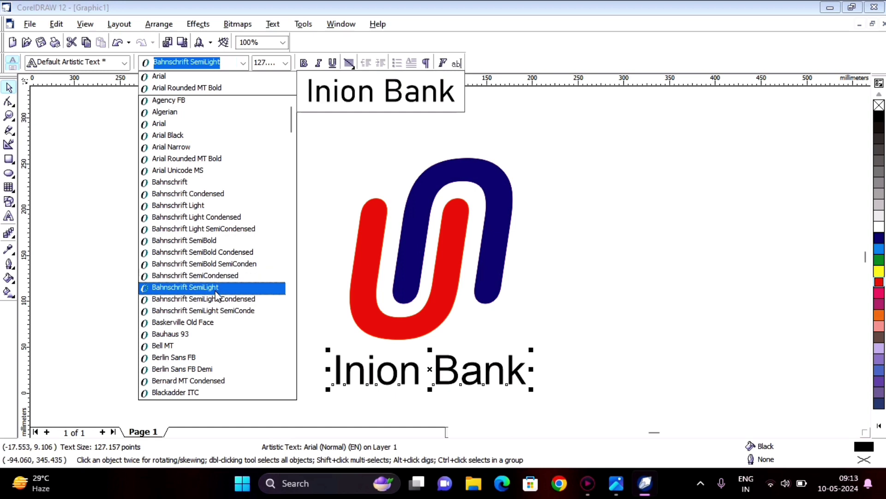
click(212, 334)
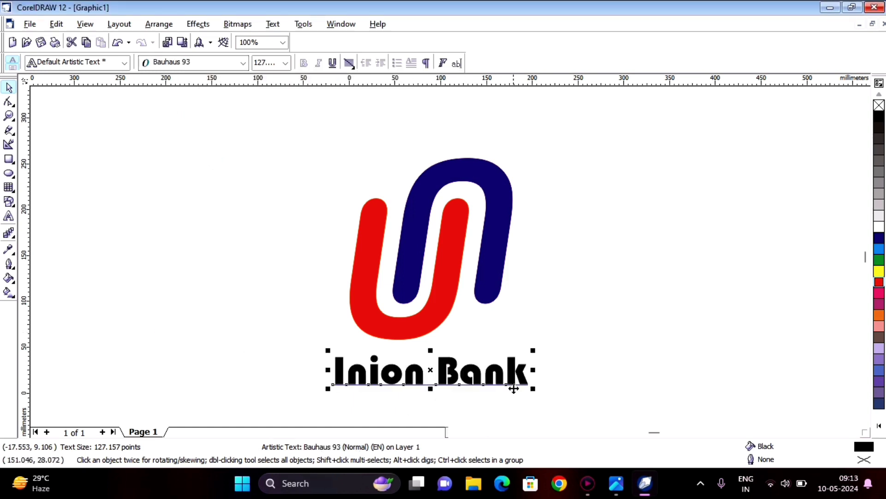
drag(534, 388, 557, 398)
drag(462, 372, 444, 366)
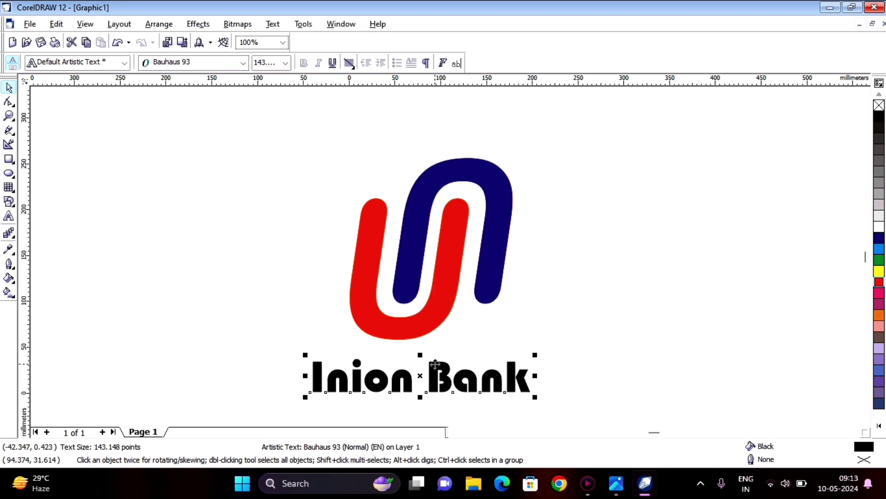
Check the reference lettering's slant and skew the bank name text to lean right, leaving it deselected.
key(alt+Tab)
key(alt+Tab)
click(436, 369)
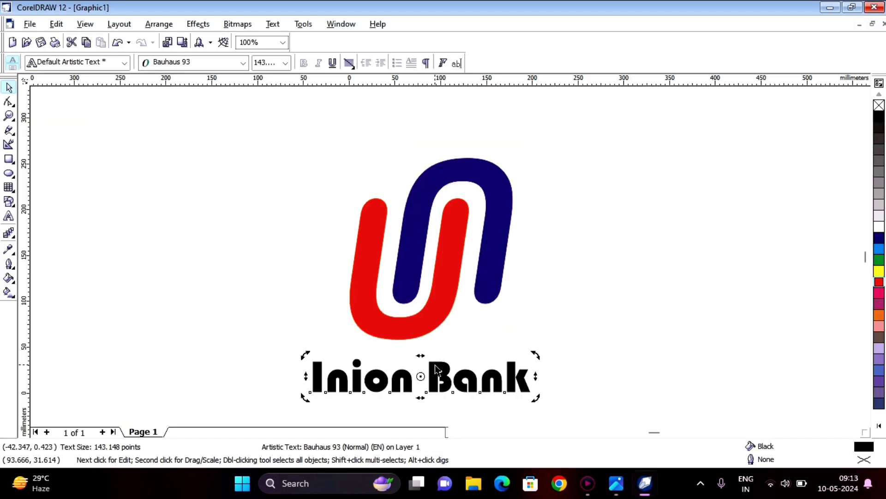
drag(421, 355, 429, 356)
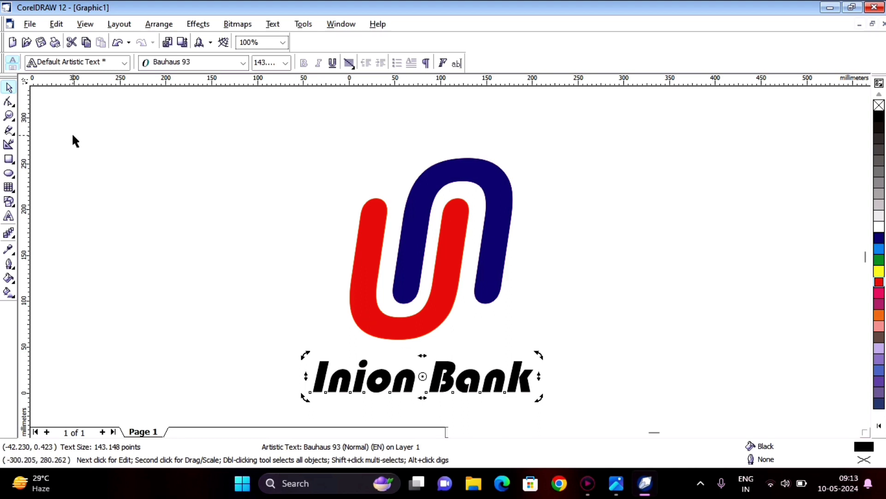
click(8, 88)
click(198, 208)
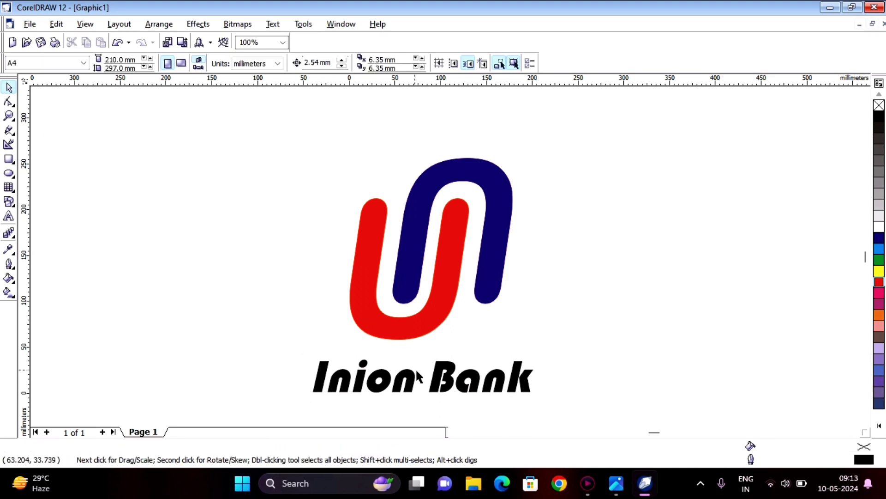
Nudge the slanted bank name left and up so that it sits closer beneath the symbol.
click(440, 381)
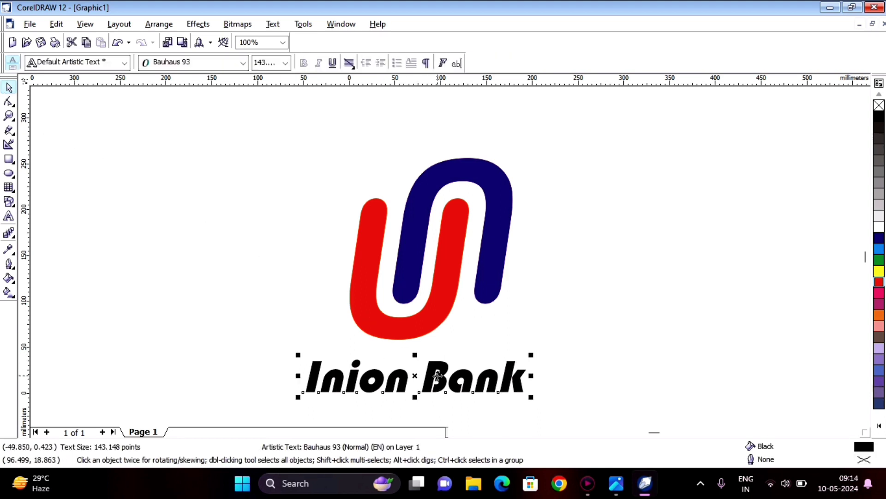
drag(440, 380, 438, 374)
key(Left)
key(Left)
key(Left)
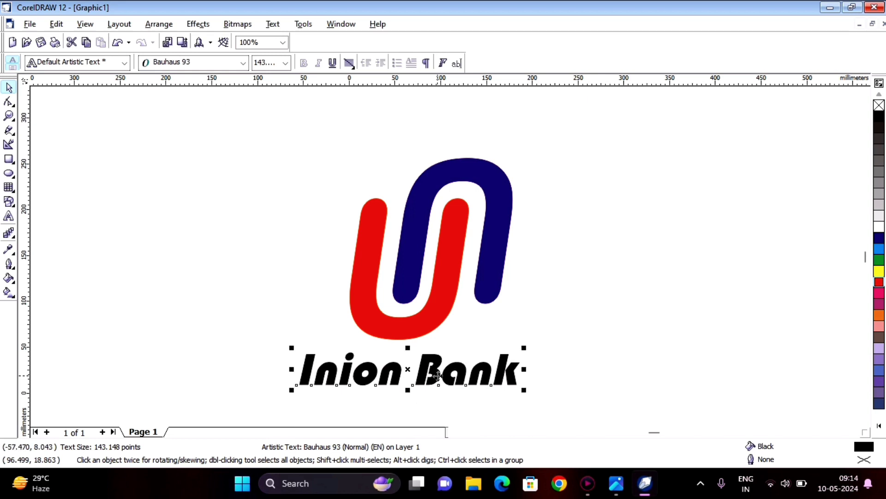
click(647, 376)
Colour the bank name text red with a matching red outline and compare the result with the reference logo.
click(498, 376)
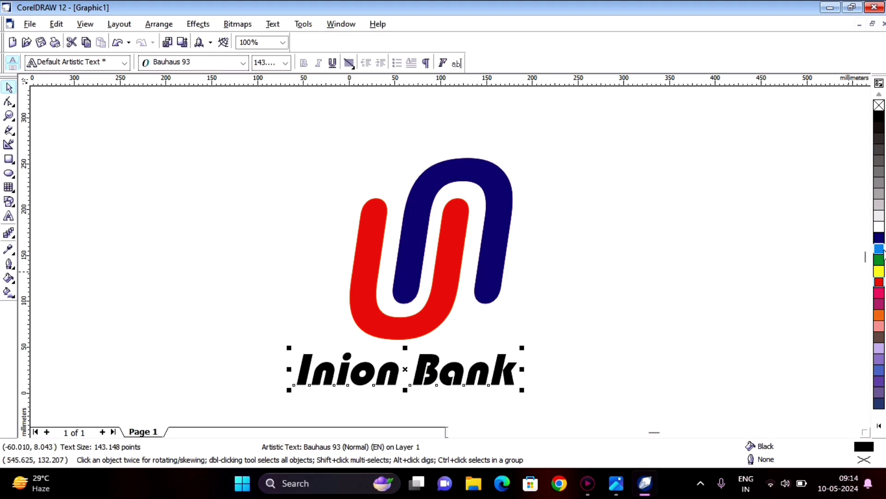
click(877, 283)
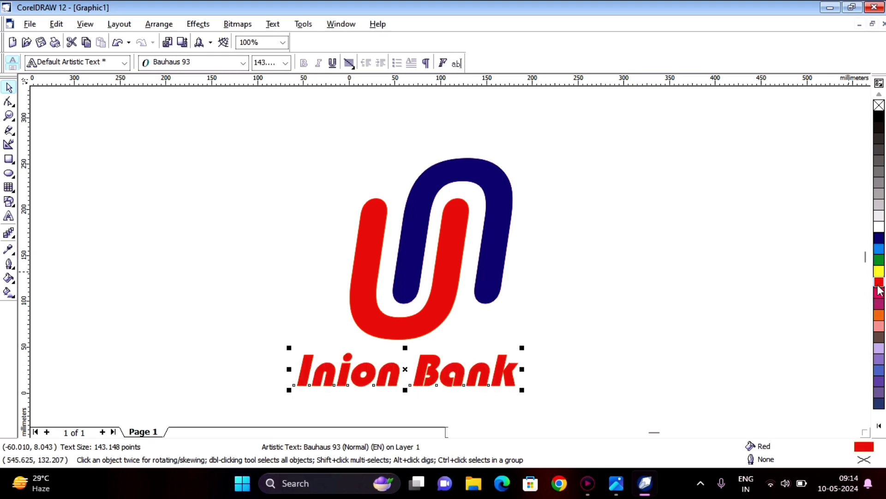
click(613, 261)
key(alt+Tab)
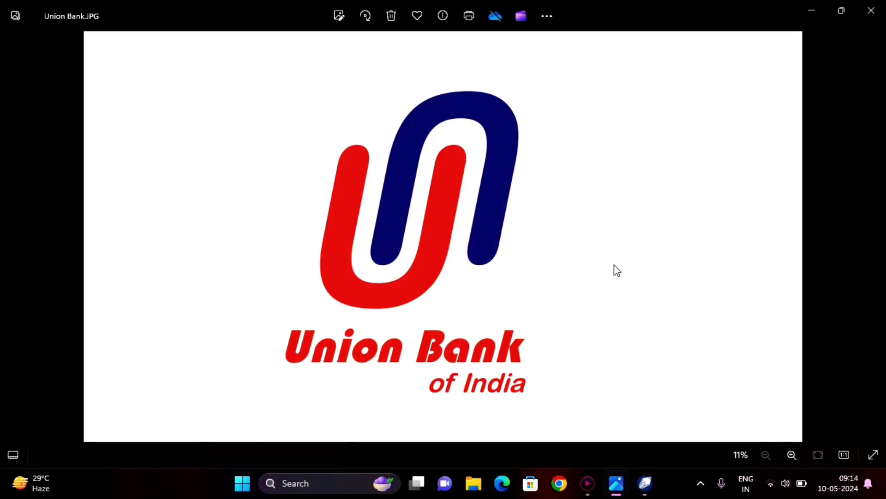
key(alt+Tab)
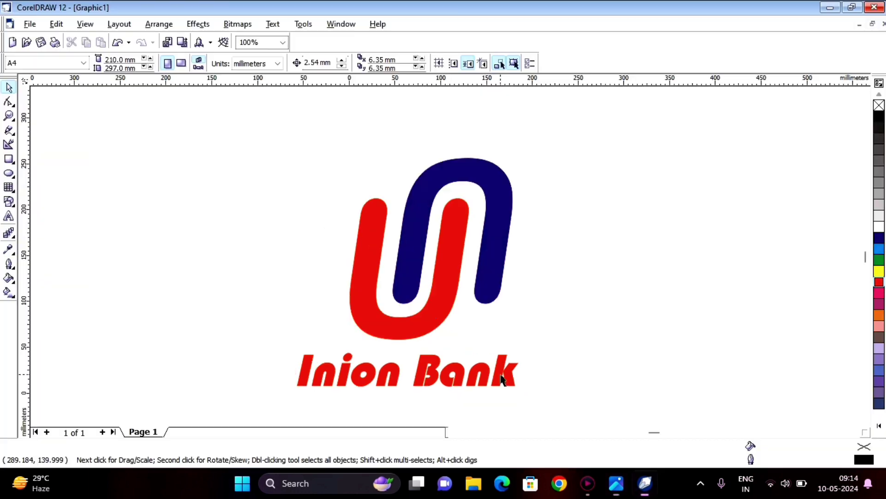
Correct the first letter of the bank name from "I" to "U" so that it reads "Union Bank".
click(9, 217)
click(415, 405)
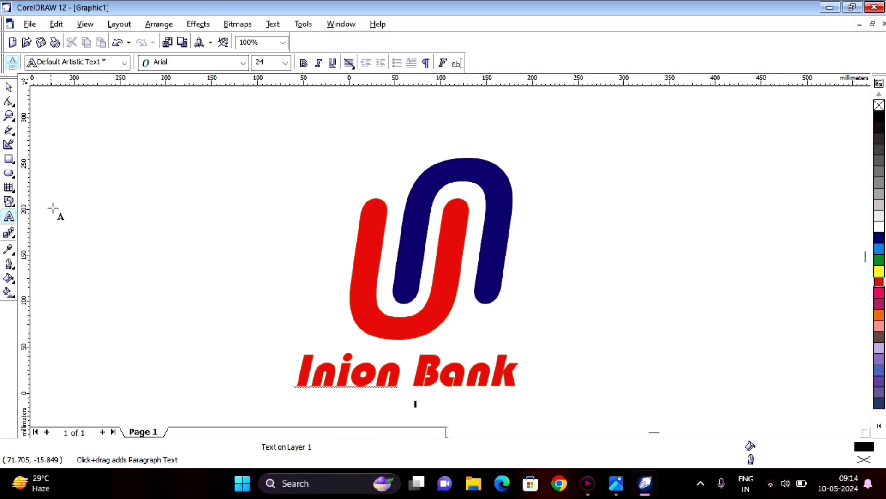
click(366, 374)
key(Left)
key(Left)
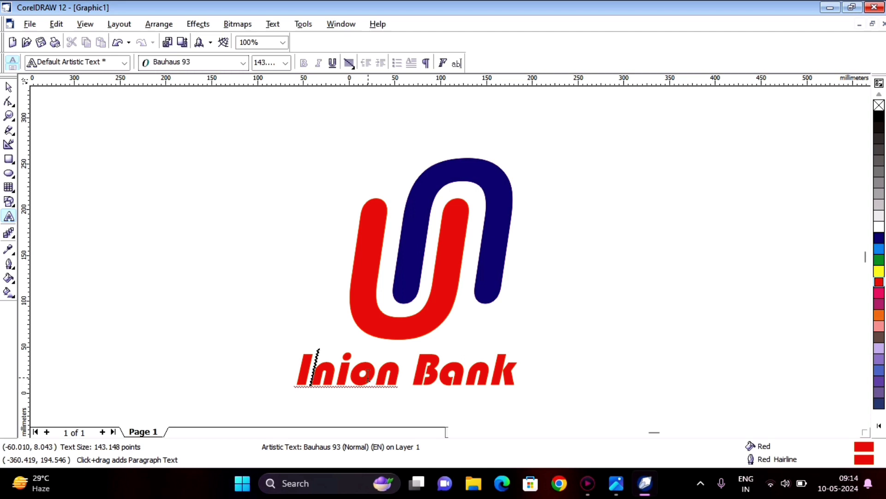
key(BackSpace)
text(U)
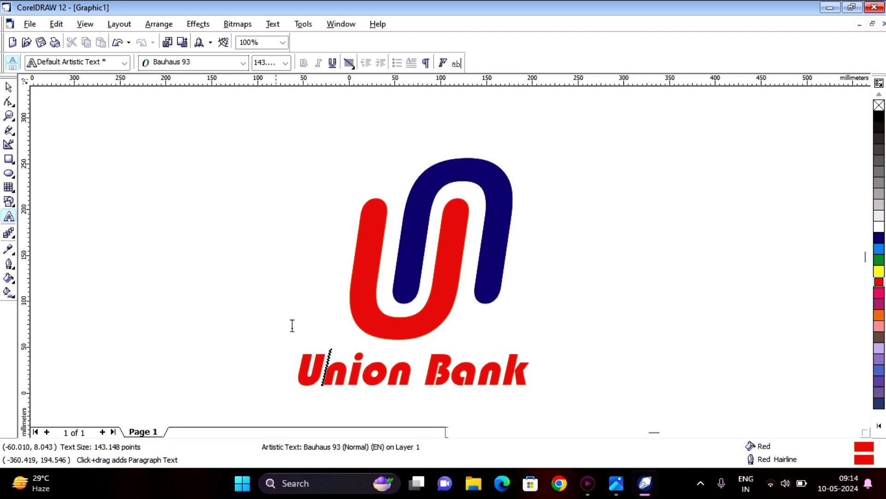
Finish editing the bank name and add a separate artistic text "Of India" beneath it.
key(Escape)
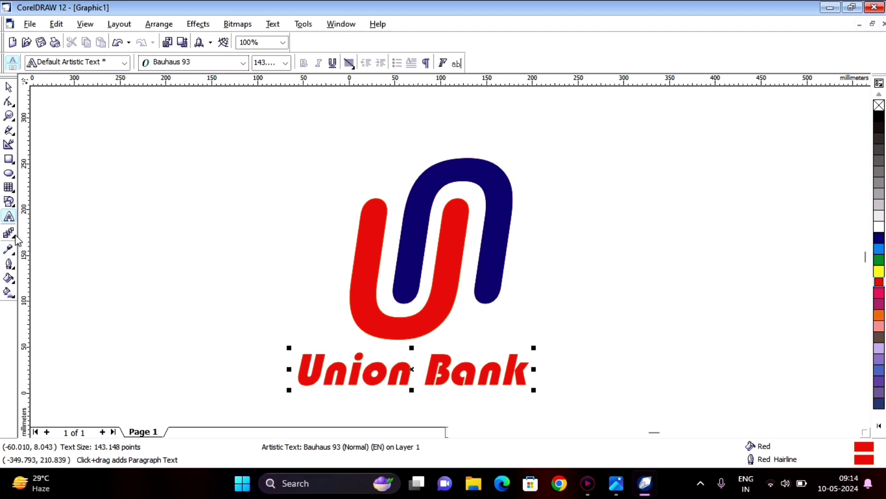
click(9, 87)
click(10, 216)
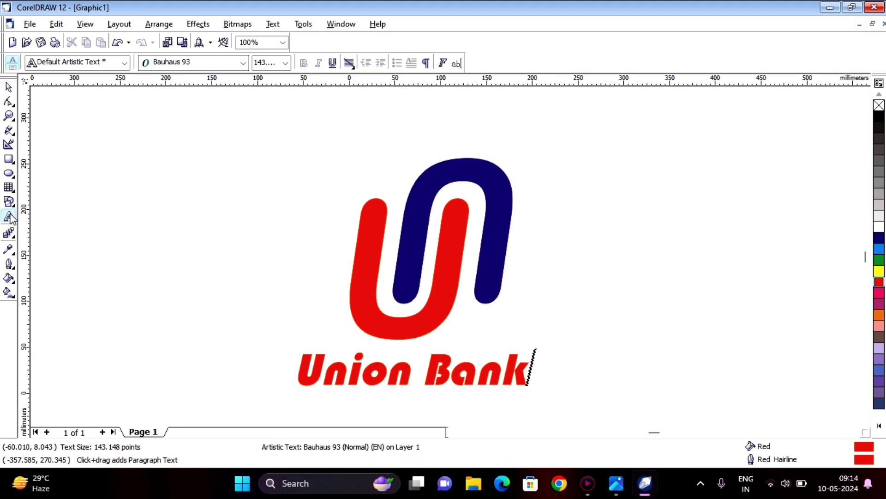
click(413, 414)
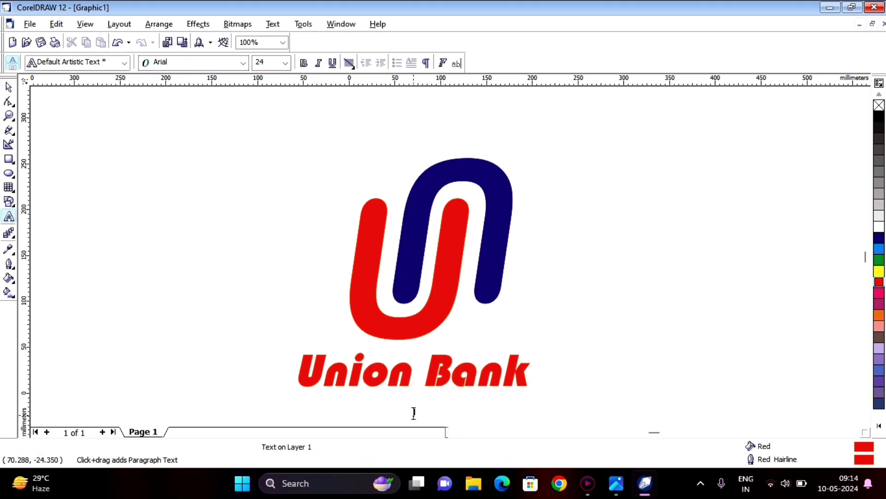
click(414, 412)
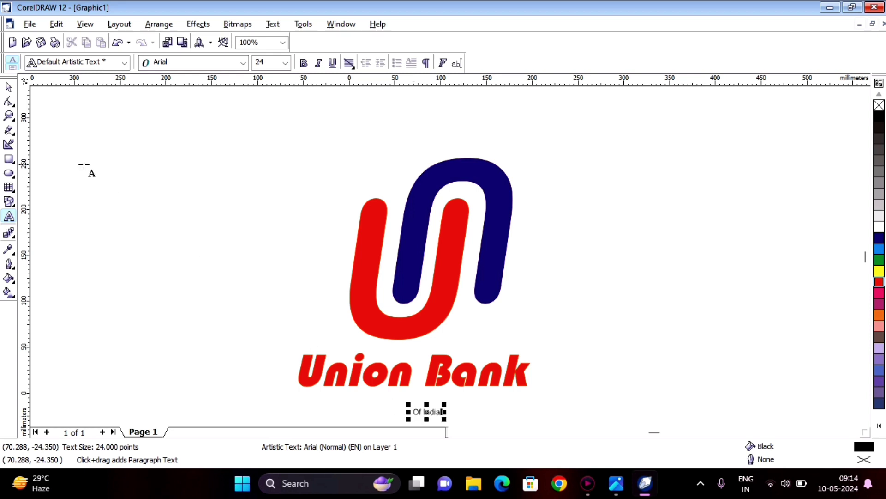
Enlarge the "Of India" text to about 79 pt and position it directly beneath the word "Bank".
click(8, 86)
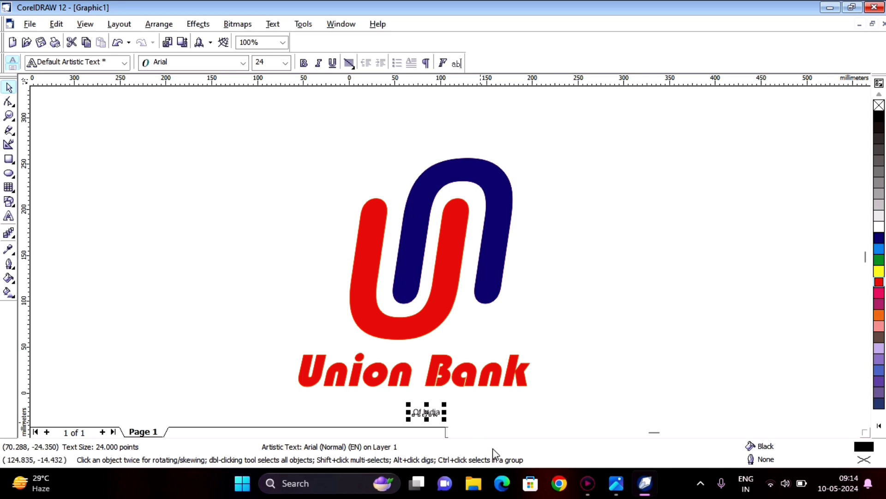
drag(444, 419, 501, 421)
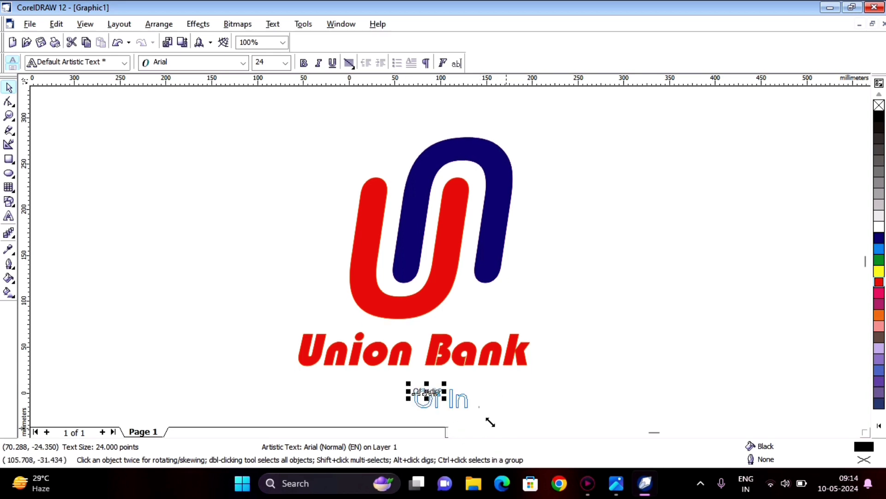
drag(465, 389, 481, 378)
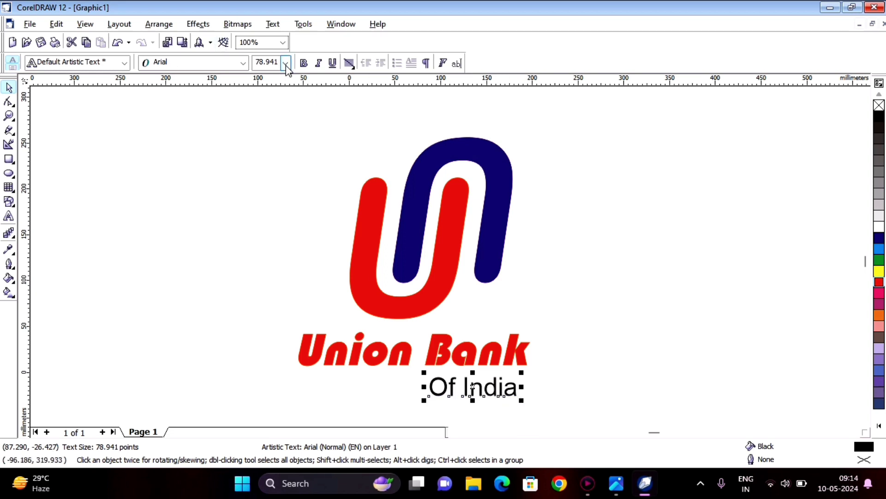
Check the lettering in the reference logo and set the "Of India" font to Arial Rounded MT Bold.
key(alt+Tab)
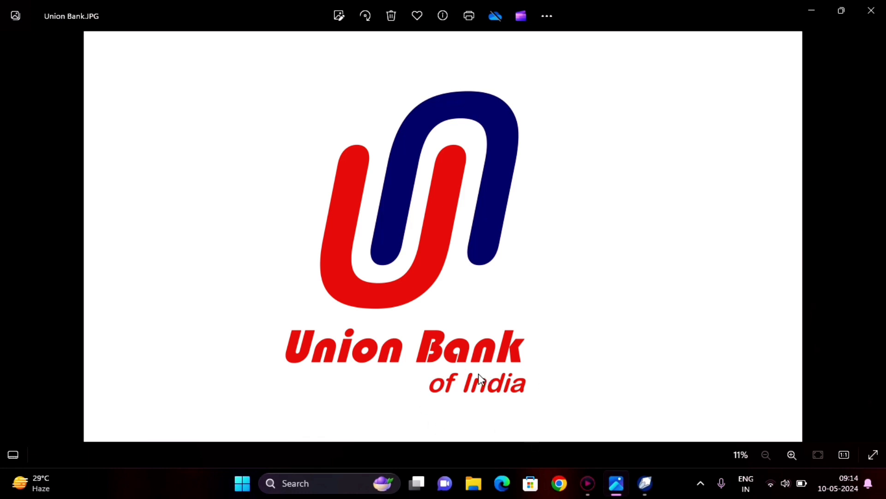
key(alt+Tab)
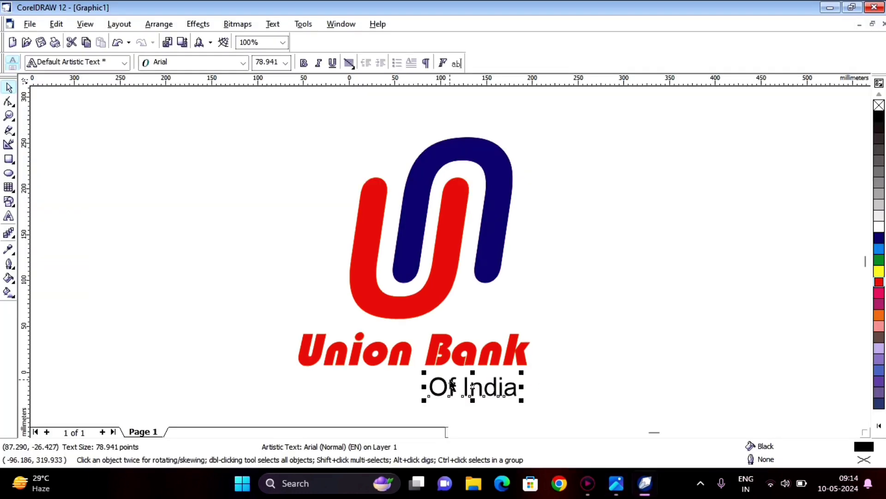
click(245, 59)
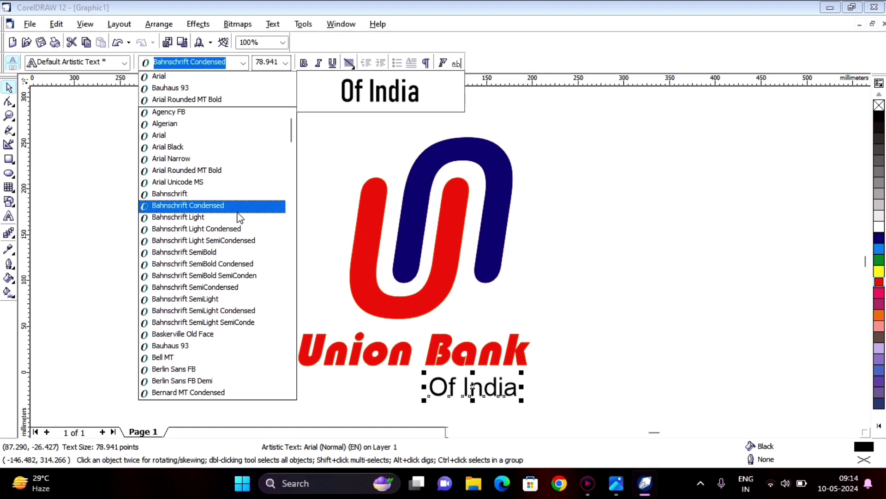
click(235, 179)
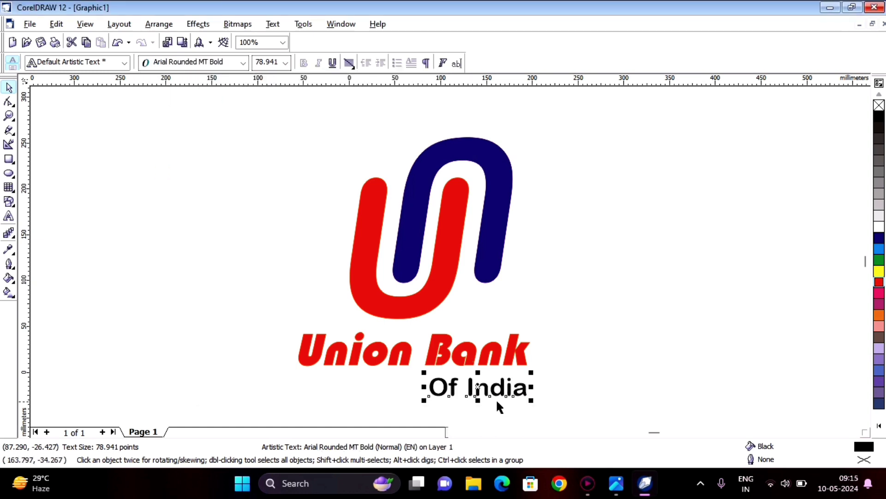
Stretch the "Of India" text vertically to about 91 pt and compare it with the reference lettering.
key(F10)
drag(480, 400, 478, 397)
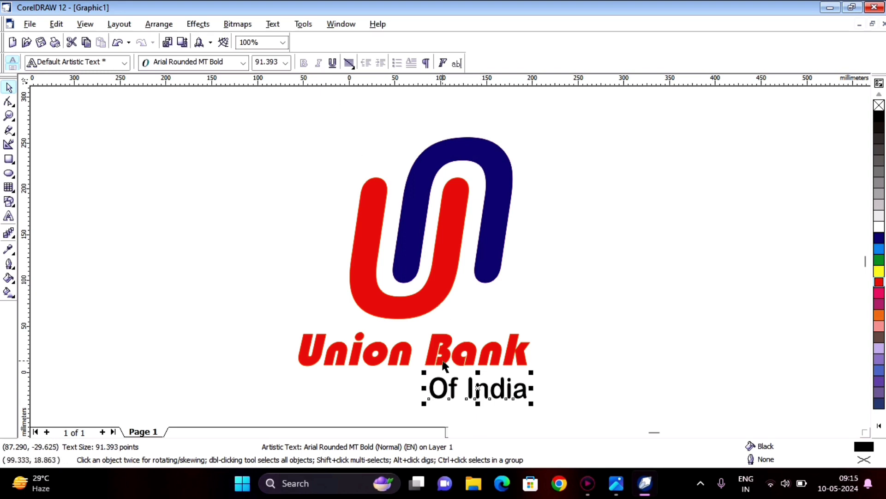
key(alt+Tab)
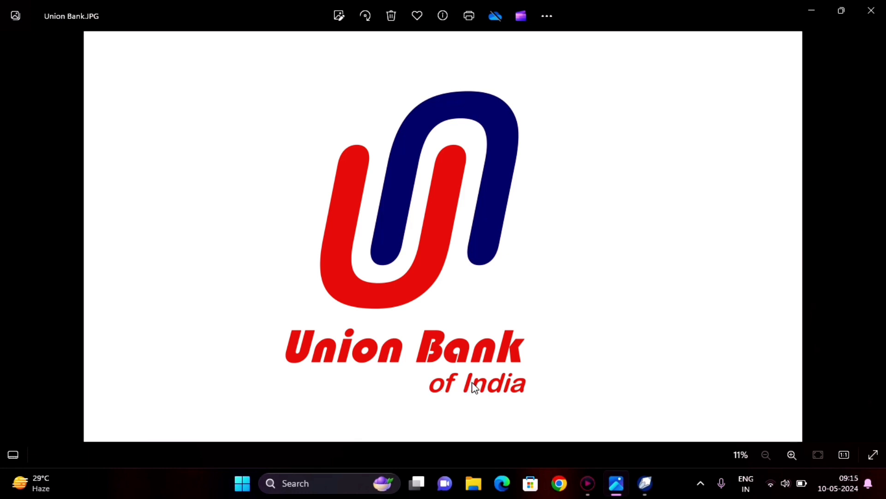
key(alt+Tab)
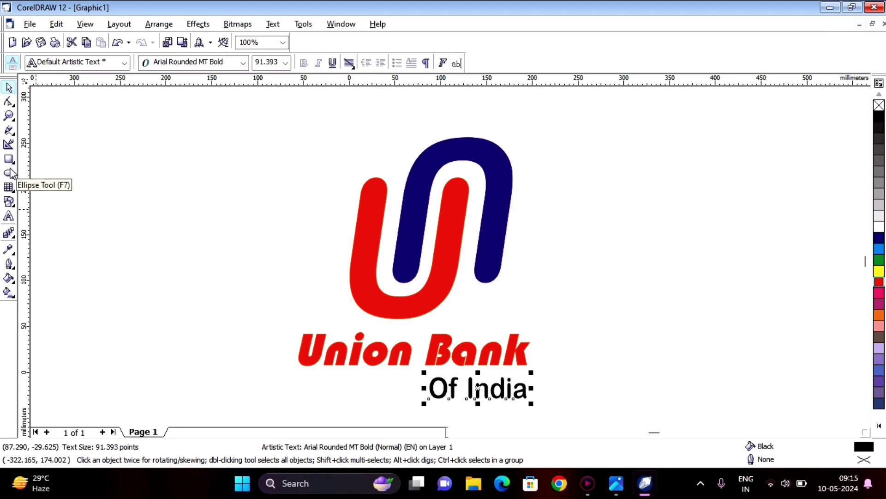
Try replacing the capital "O" of "Of India" with a lowercase "o" and undo the edit.
click(8, 216)
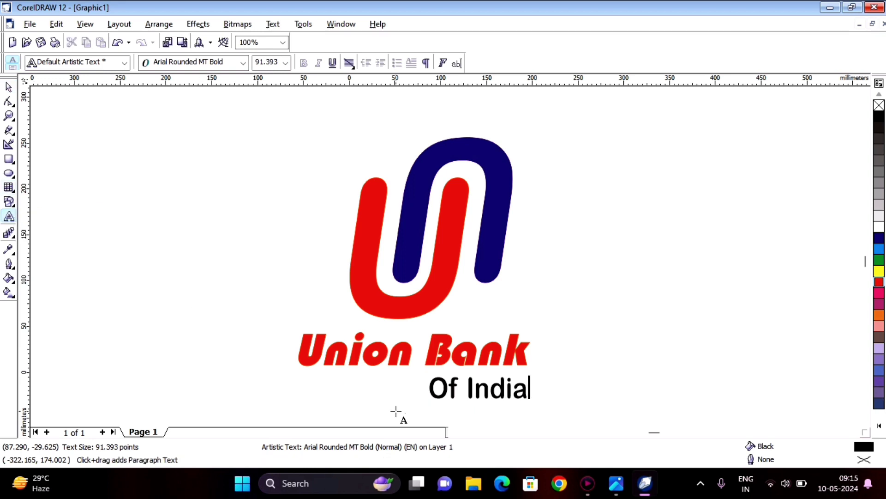
click(442, 390)
key(shift+Left)
text(o)
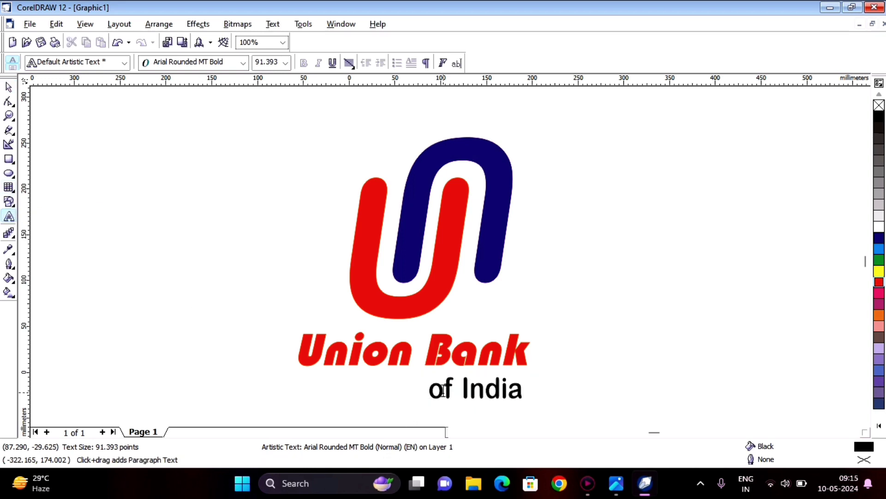
click(9, 86)
key(ctrl+z)
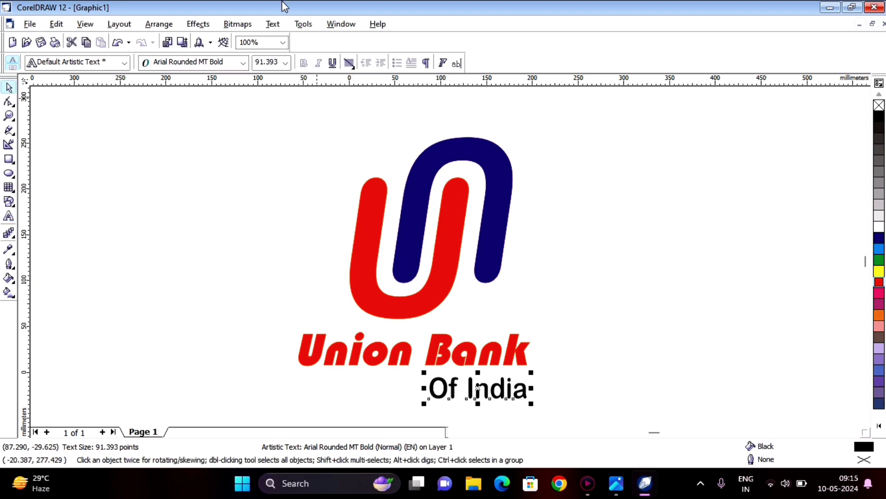
Change the case of the "Of India" text to lowercase.
click(273, 25)
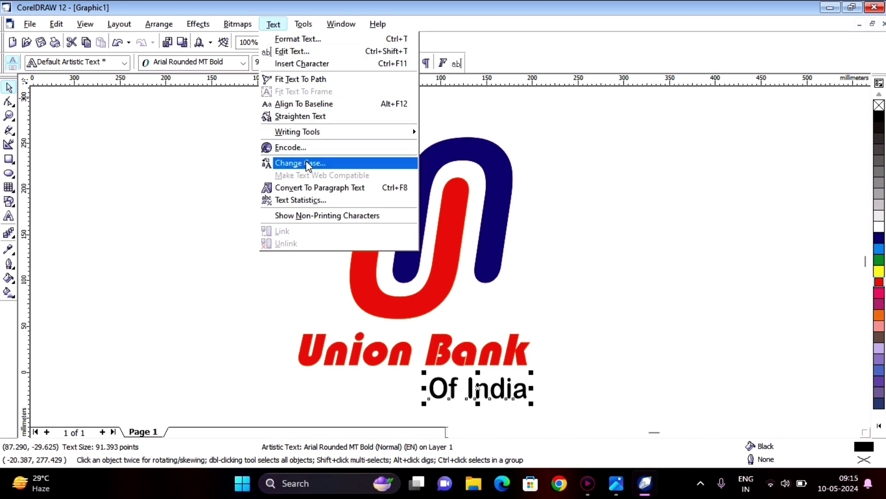
click(342, 169)
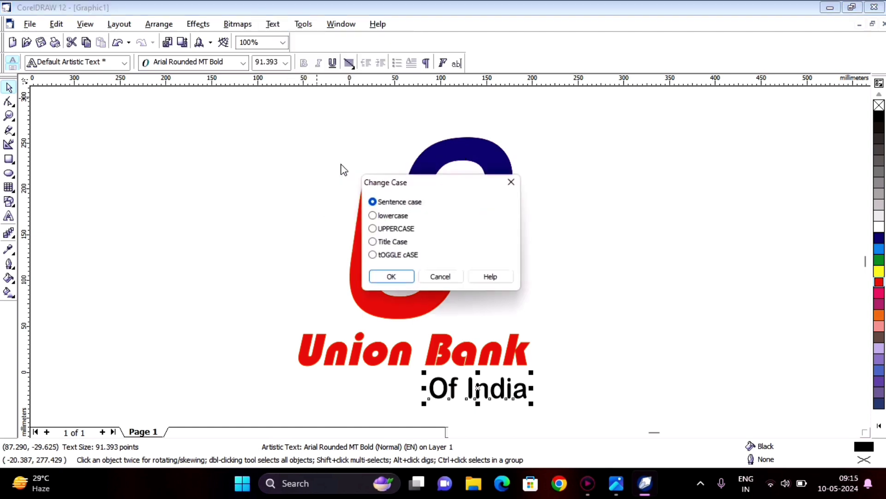
click(371, 216)
click(395, 279)
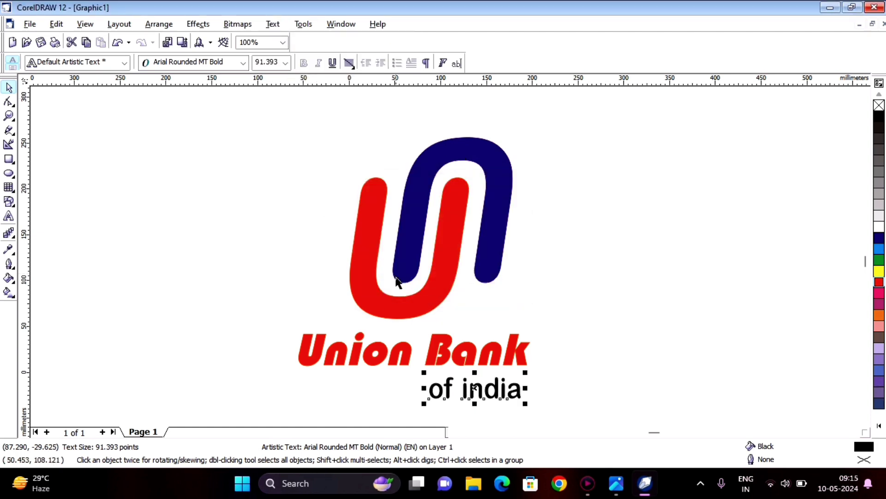
Replace the lowercase "i" that starts the second word with a capital "I" so the text reads "of India".
click(9, 217)
click(469, 390)
key(End)
click(467, 390)
key(BackSpace)
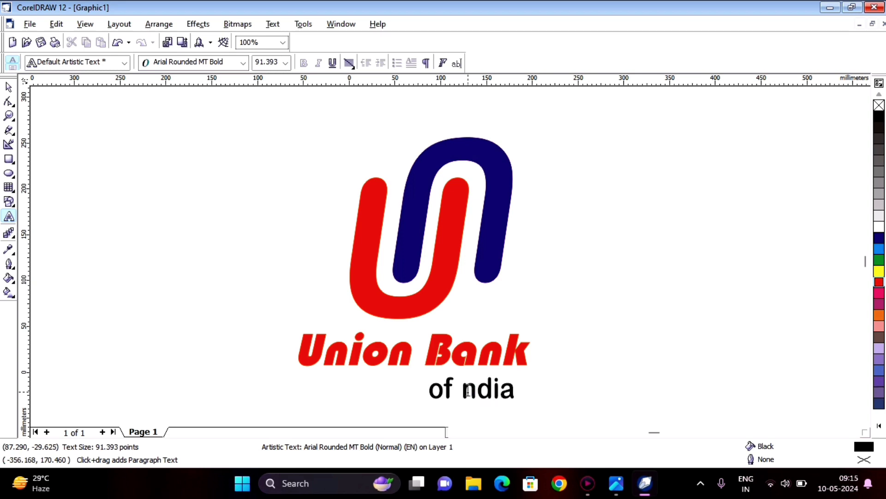
text(I)
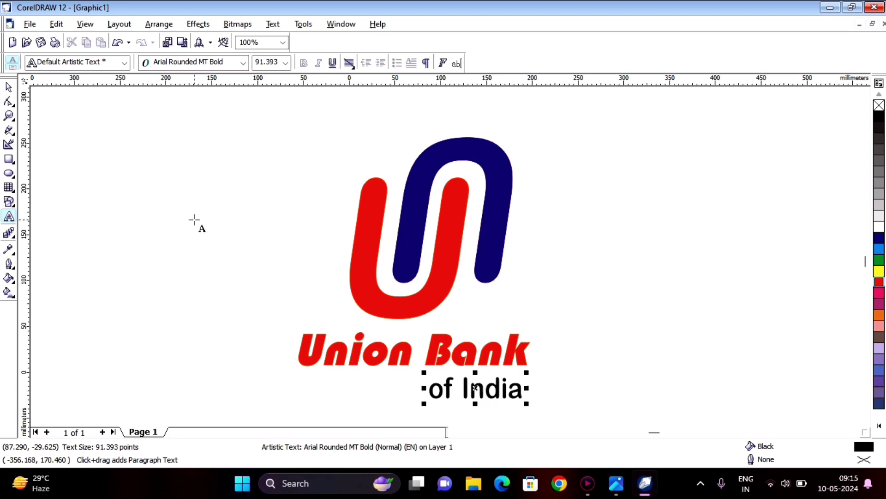
click(9, 87)
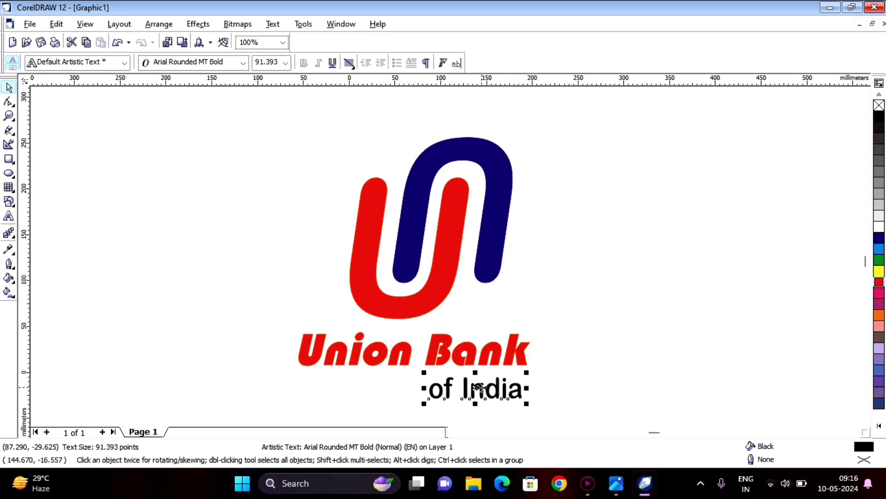
Skew the "of India" text to lean right and colour its fill and outline red.
click(483, 391)
click(479, 388)
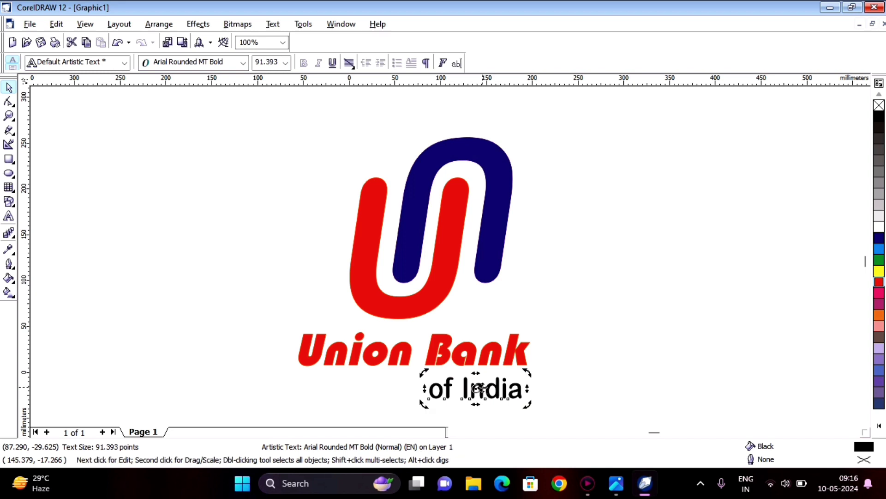
drag(475, 373, 489, 374)
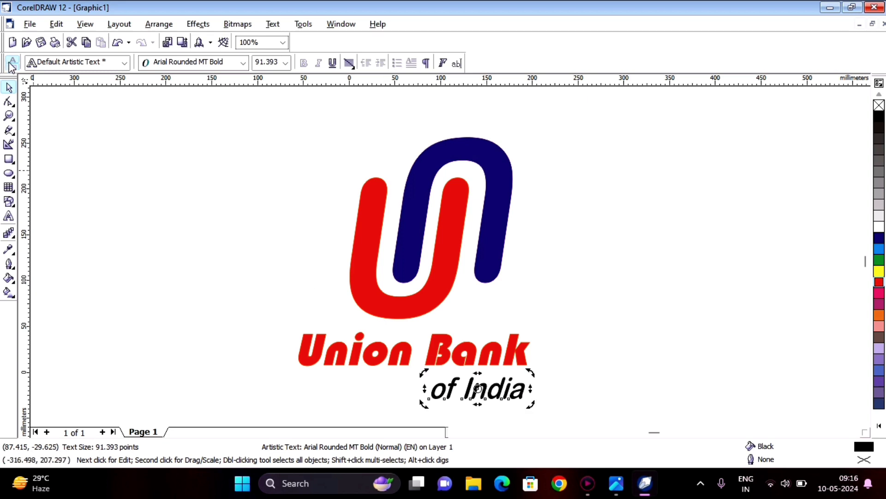
click(8, 87)
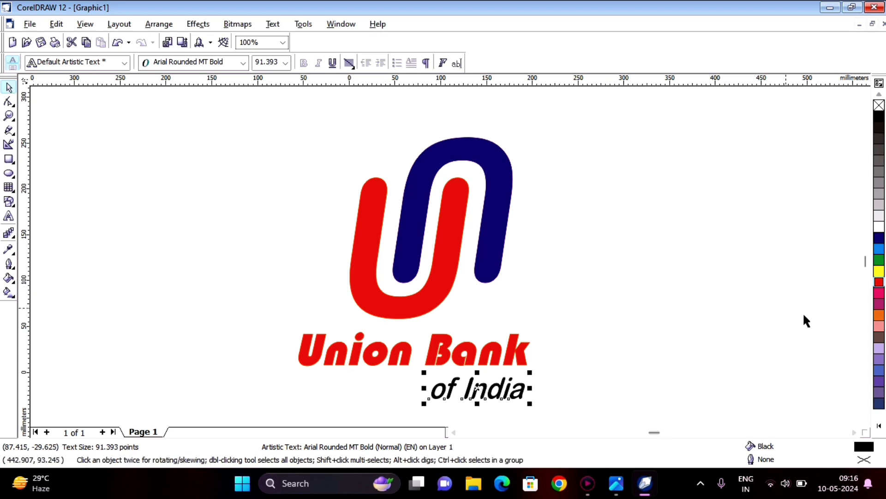
click(878, 286)
right_click(878, 285)
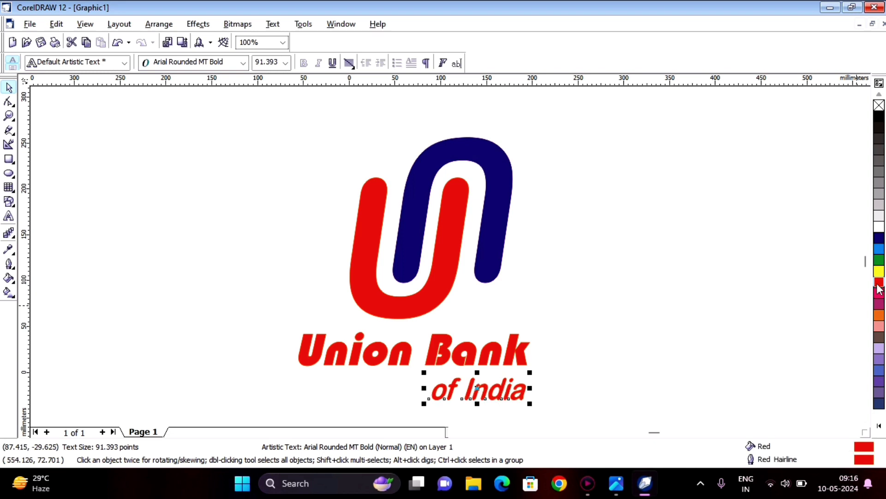
Nudge the "of India" text left and up and scale it down to about 84 pt, leaving it deselected.
key(Left)
key(Up)
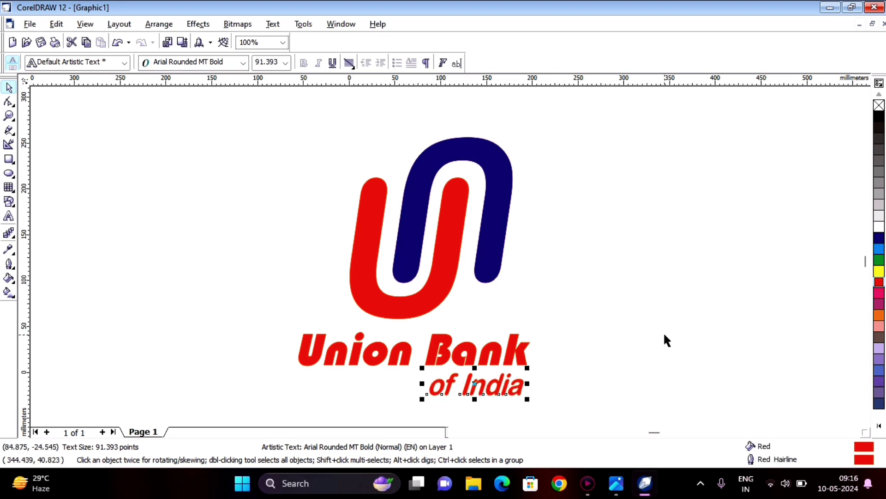
drag(527, 399, 522, 398)
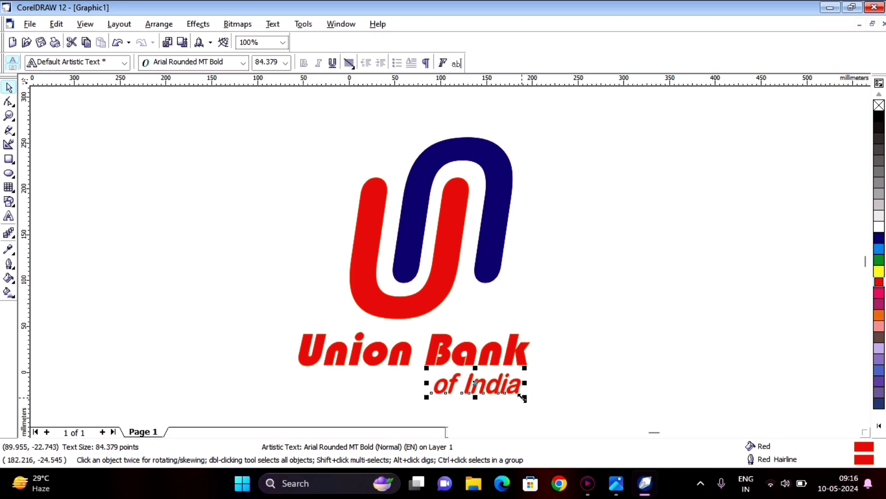
click(550, 333)
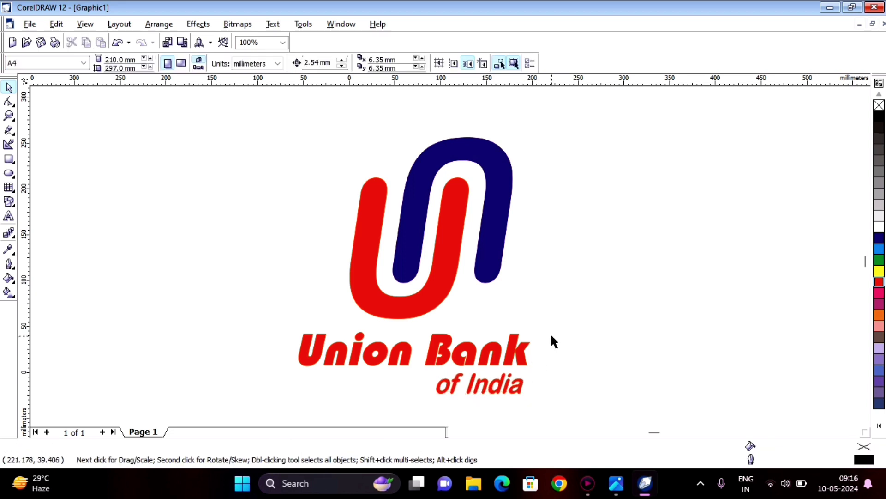
Compare the completed logo with the reference image and add a 210 × 297 mm page frame rectangle.
key(alt+Tab)
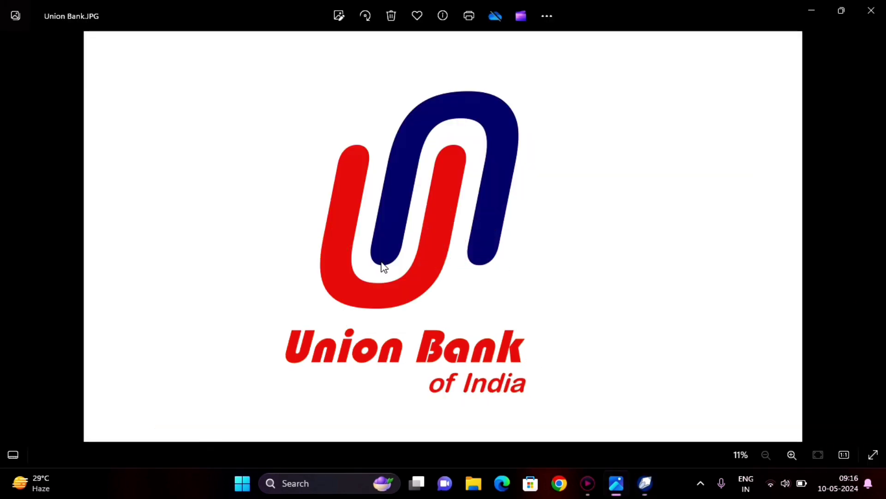
key(alt+Tab)
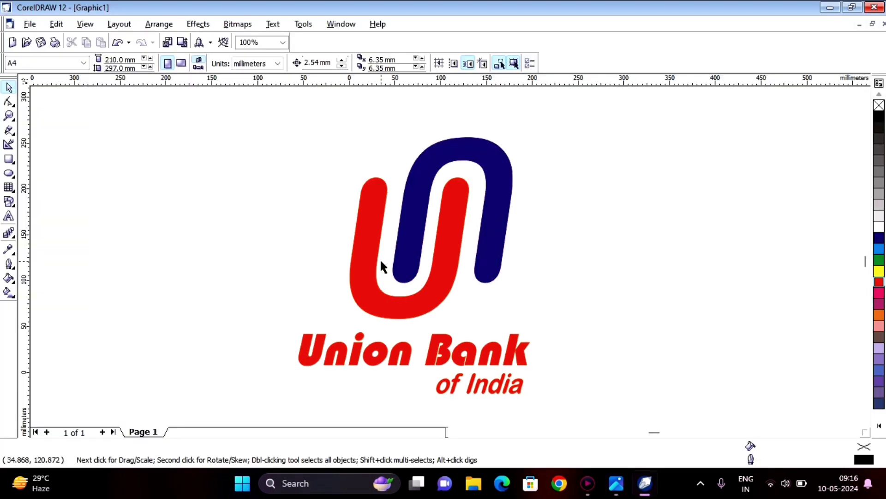
key(alt+Tab)
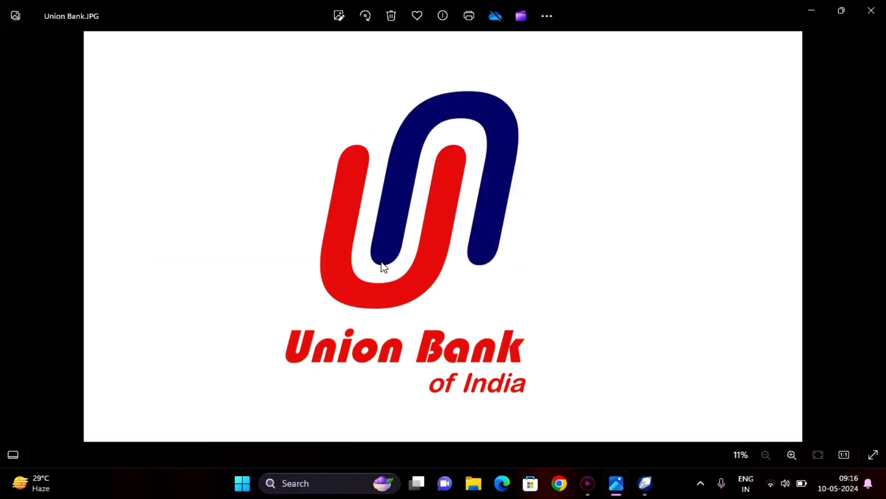
key(alt+Tab)
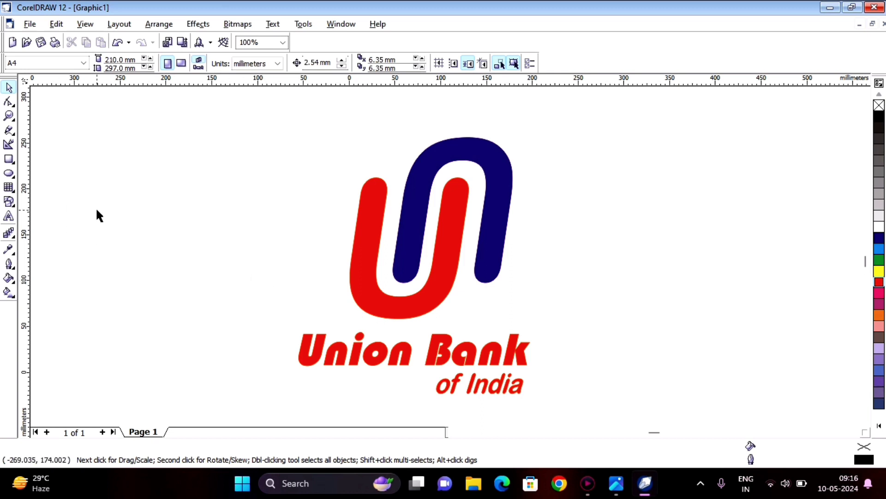
double_click(9, 160)
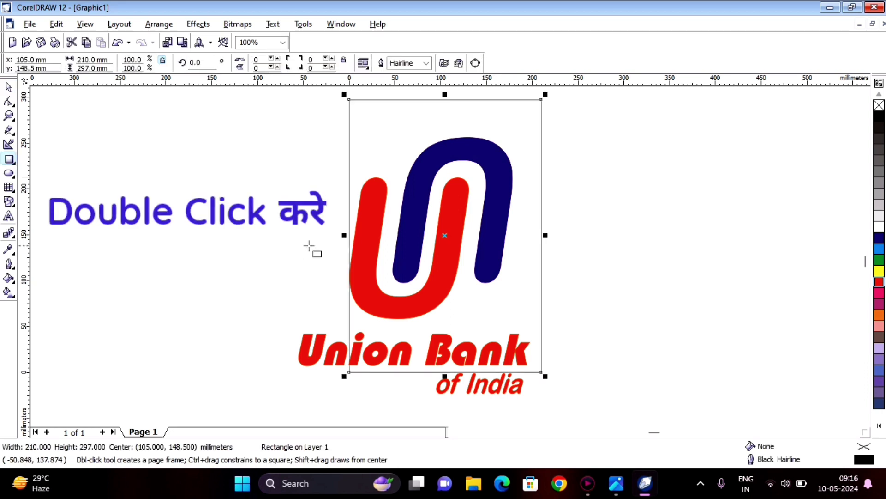
Stretch the page frame rectangle beyond both sides and the bottom of the logo to about 560 × 364 mm.
drag(344, 235, 230, 235)
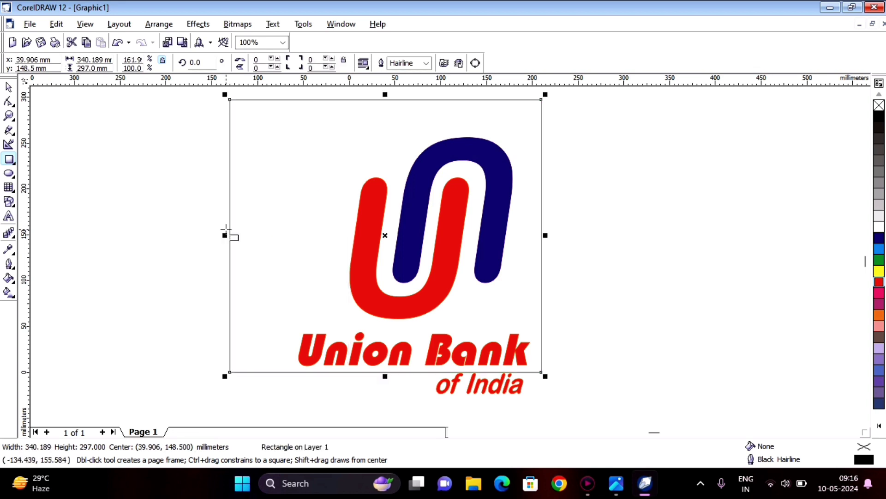
drag(545, 235, 688, 254)
drag(225, 235, 165, 235)
mouse_move(426, 376)
mouse_down()
mouse_move(428, 414)
mouse_move(436, 372)
mouse_up()
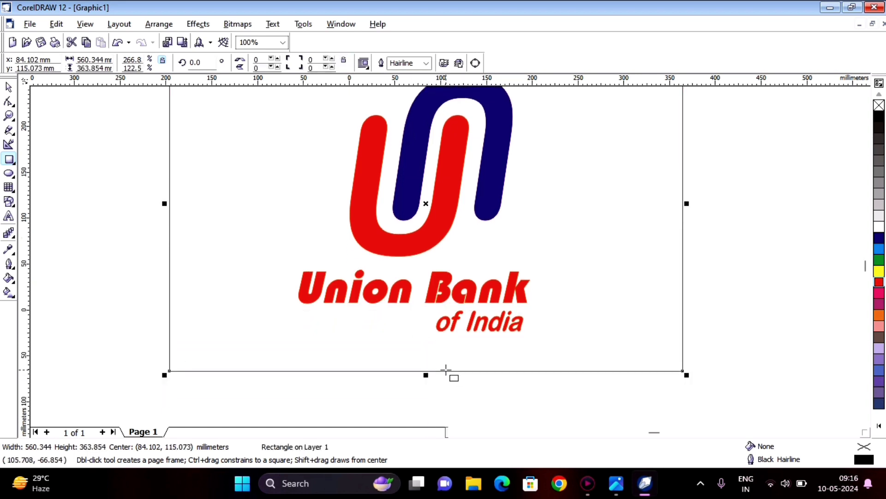
Widen the frame rectangle on both sides to about 682 mm, nudge it slightly left to balance the logo, and leave it deselected.
key(shift+F2)
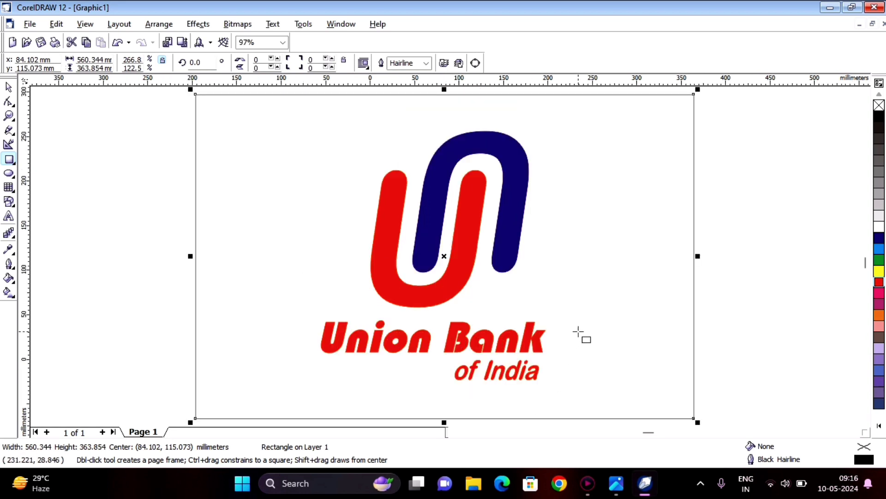
drag(698, 256, 774, 258)
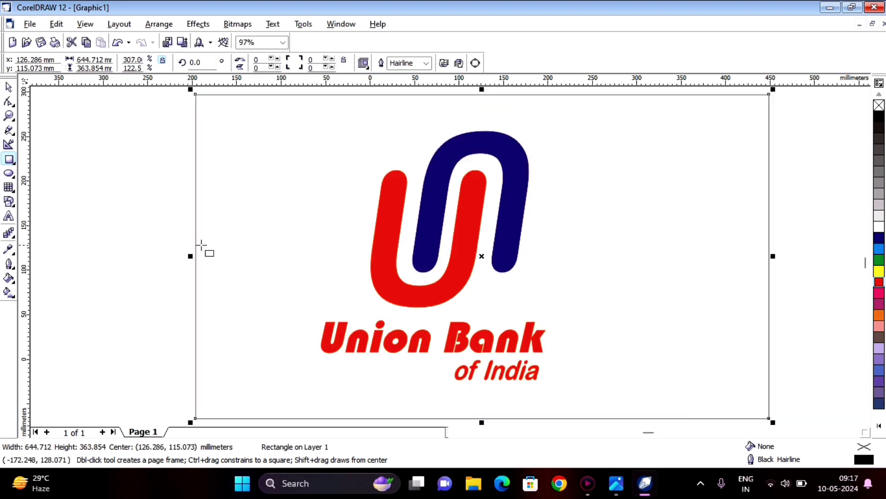
drag(190, 256, 159, 250)
key(Left)
key(Left)
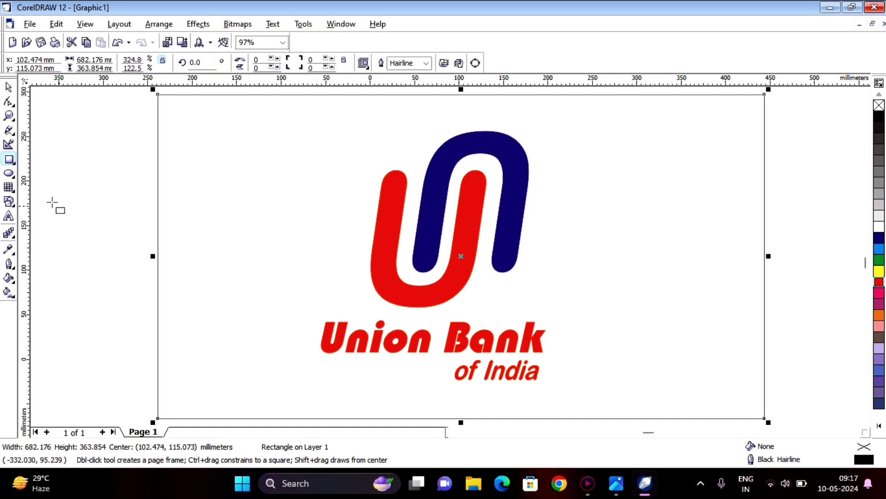
click(10, 87)
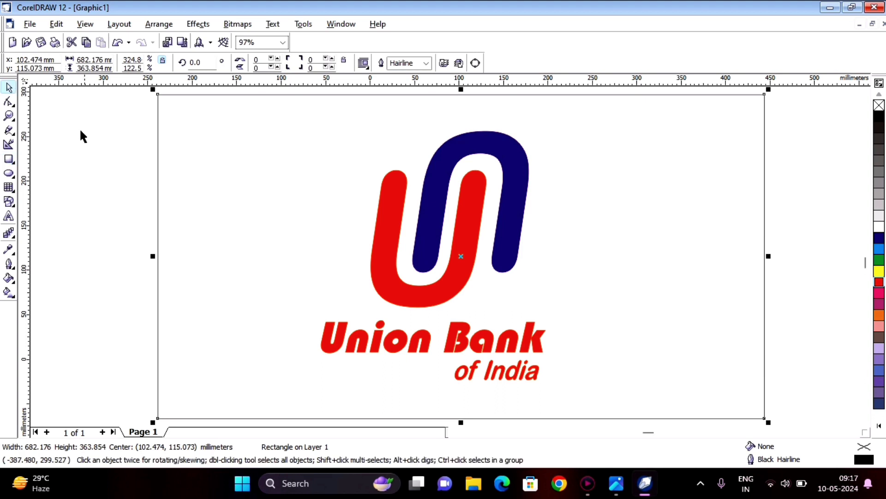
click(92, 145)
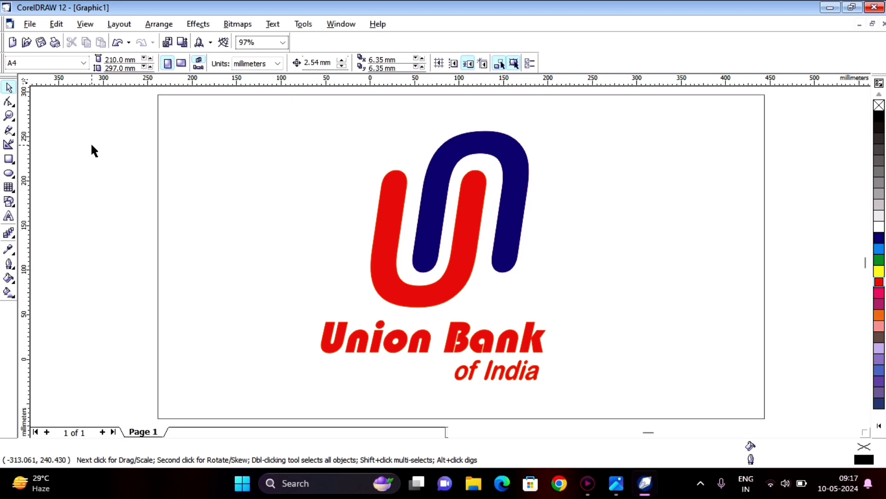
Export the drawing to the Desktop as a JPEG named "Un", at 300 dpi in 24-bit RGB color.
click(30, 25)
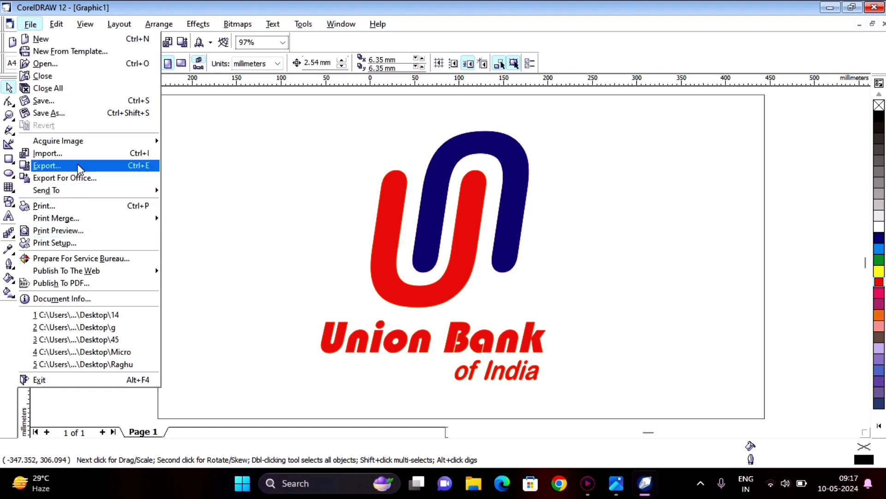
click(119, 166)
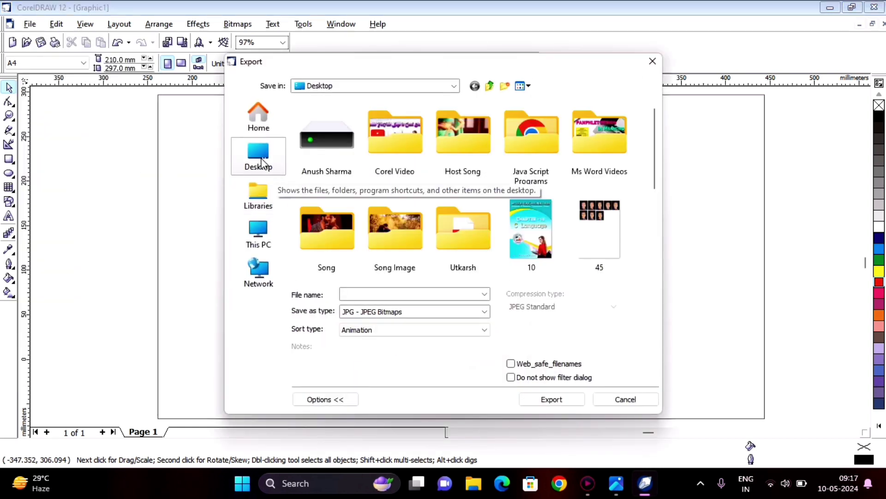
click(262, 163)
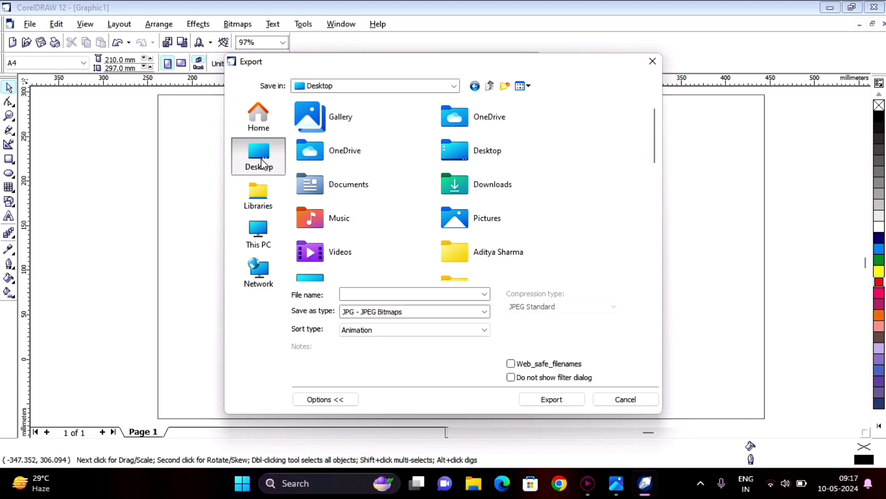
click(386, 294)
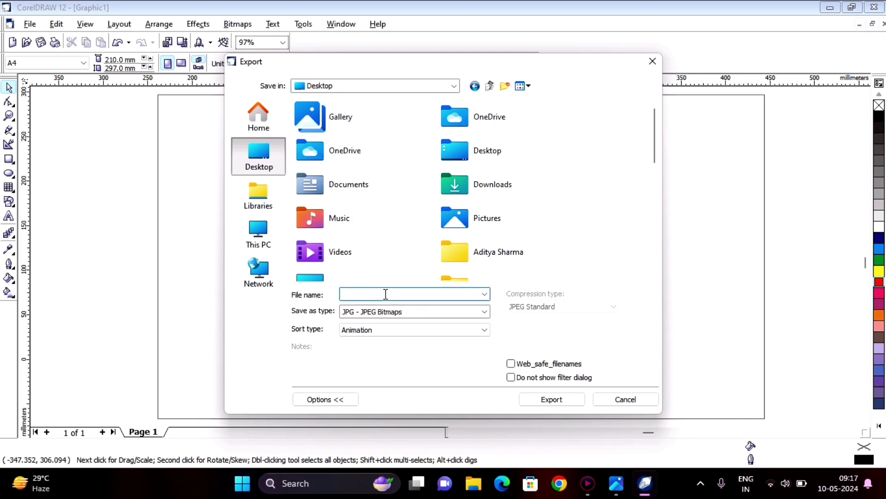
text(Un)
click(569, 402)
click(431, 374)
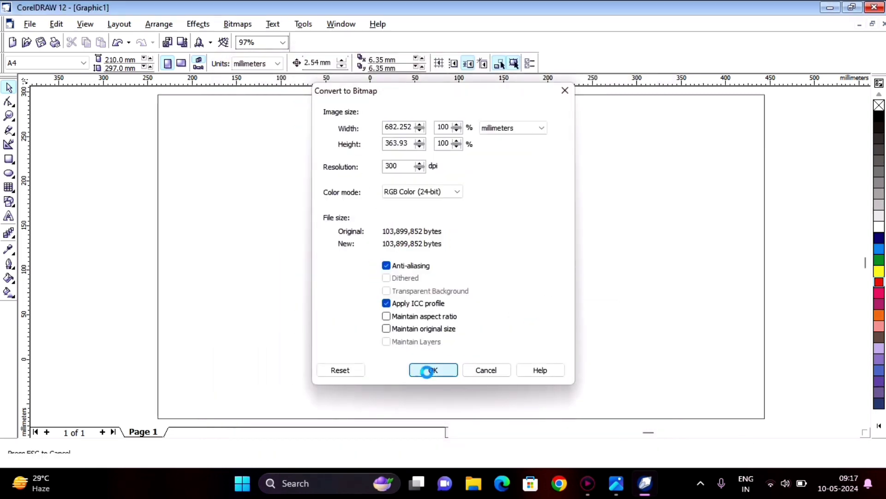
click(445, 335)
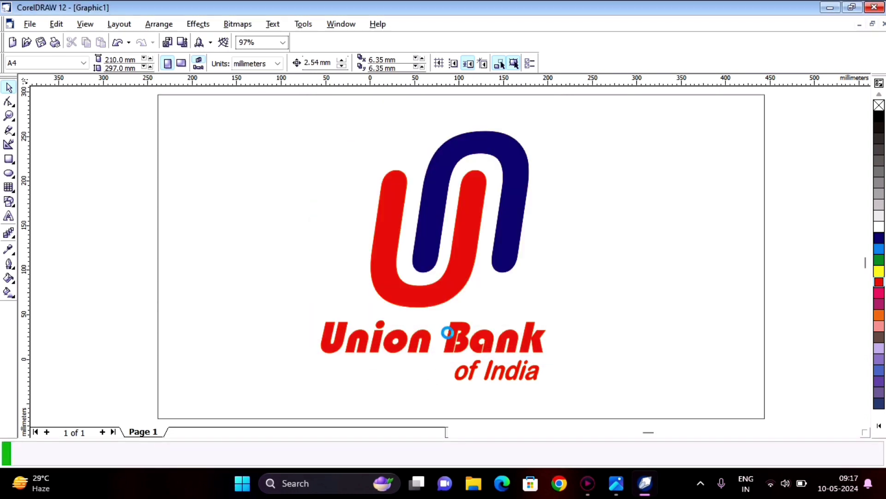
Minimize the open windows and view the exported "Un" image from the desktop in a maximized image viewer.
click(830, 7)
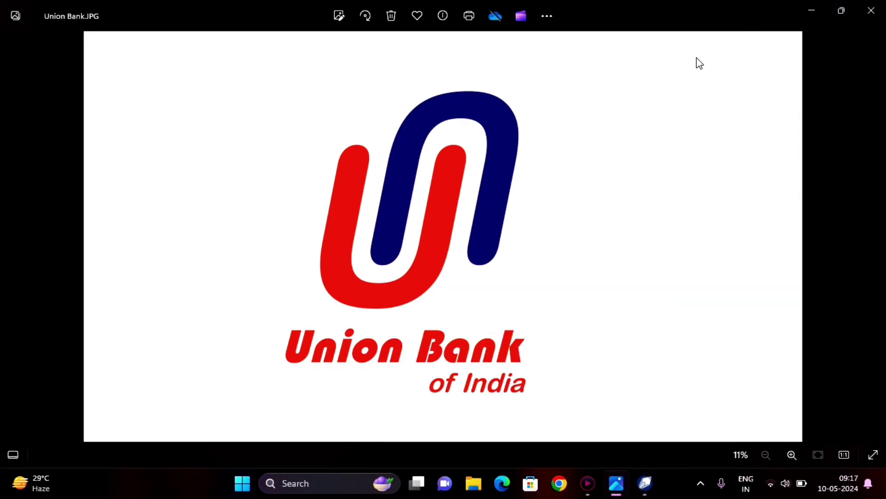
click(820, 8)
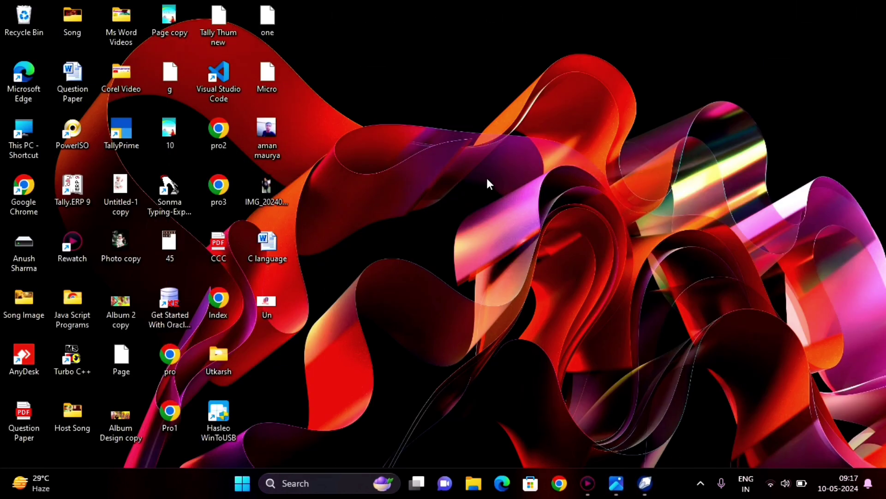
double_click(265, 303)
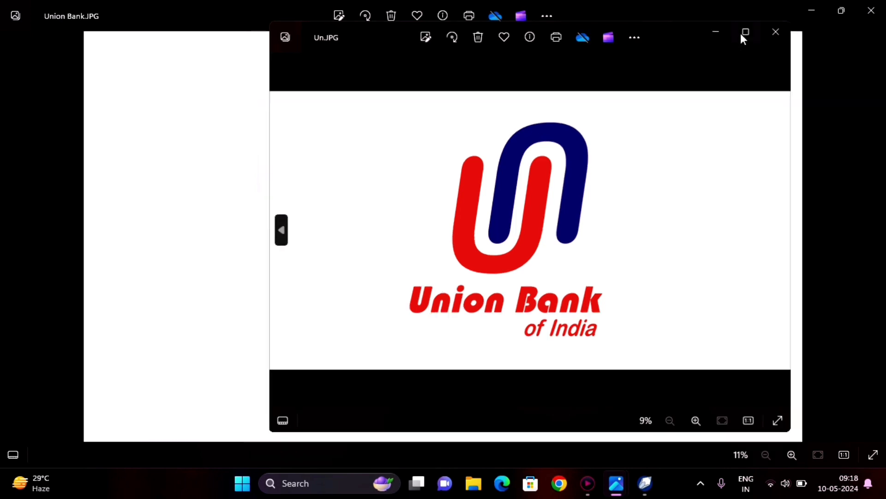
click(742, 36)
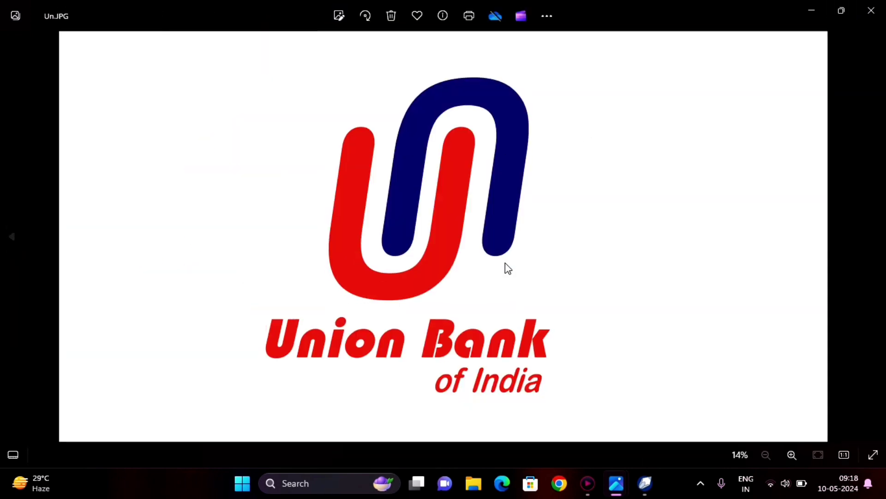